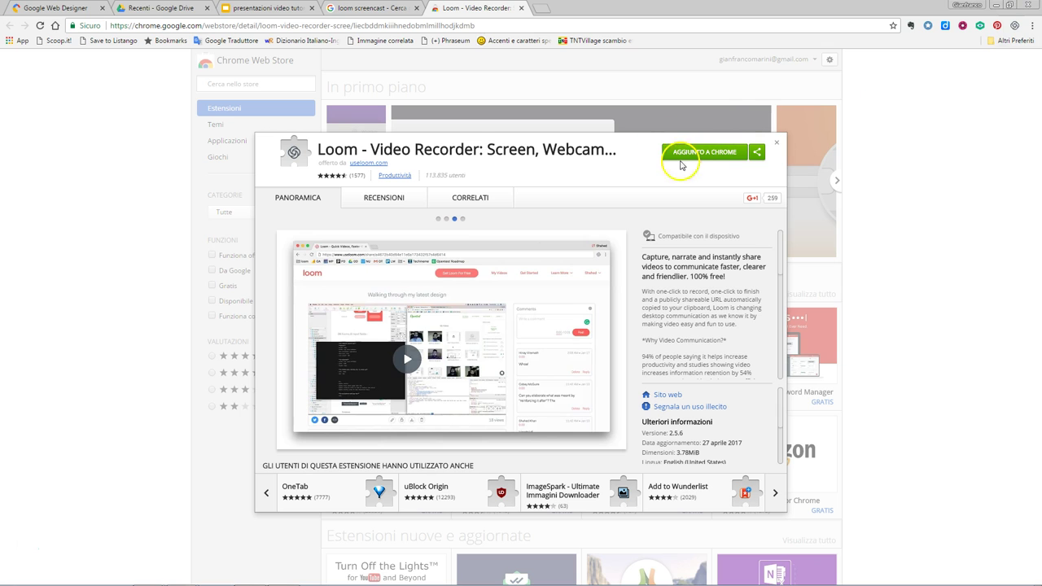
# - Close the Loom extension's store page, open the Loom website from the Google results and sign in with Google
pyautogui.click(777, 143)
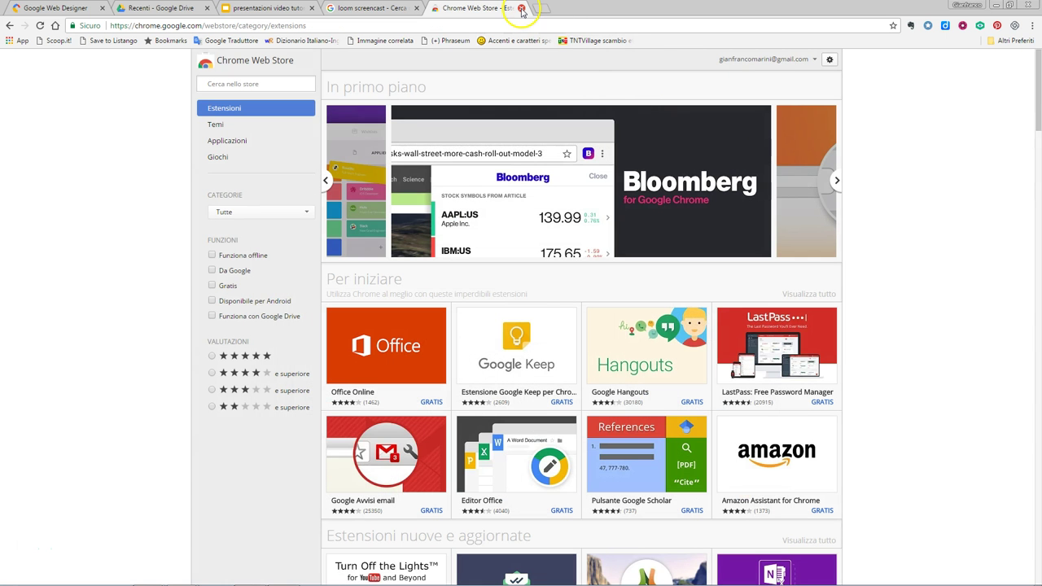
pyautogui.click(522, 8)
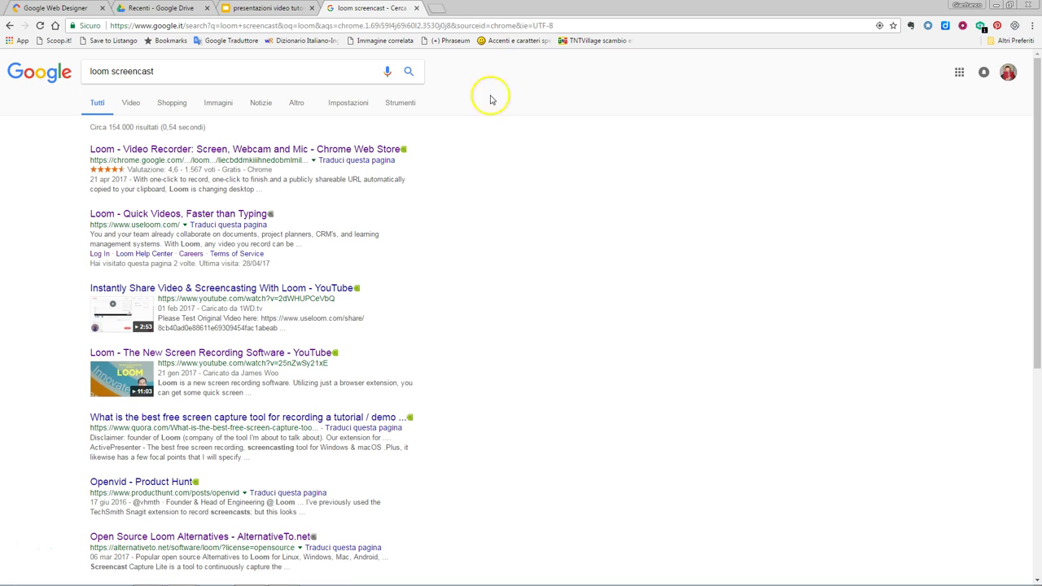
pyautogui.click(237, 216)
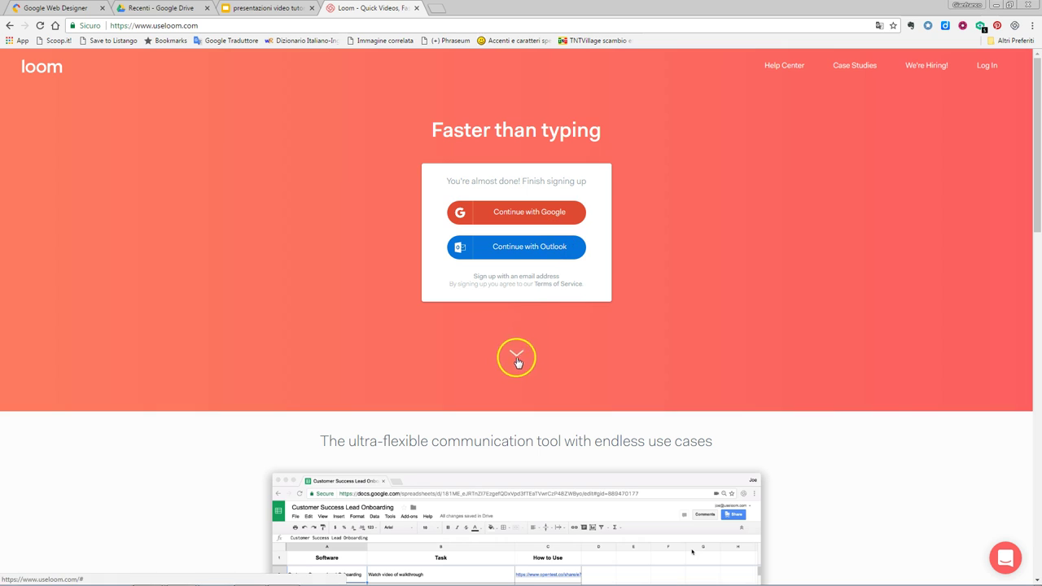
pyautogui.click(535, 215)
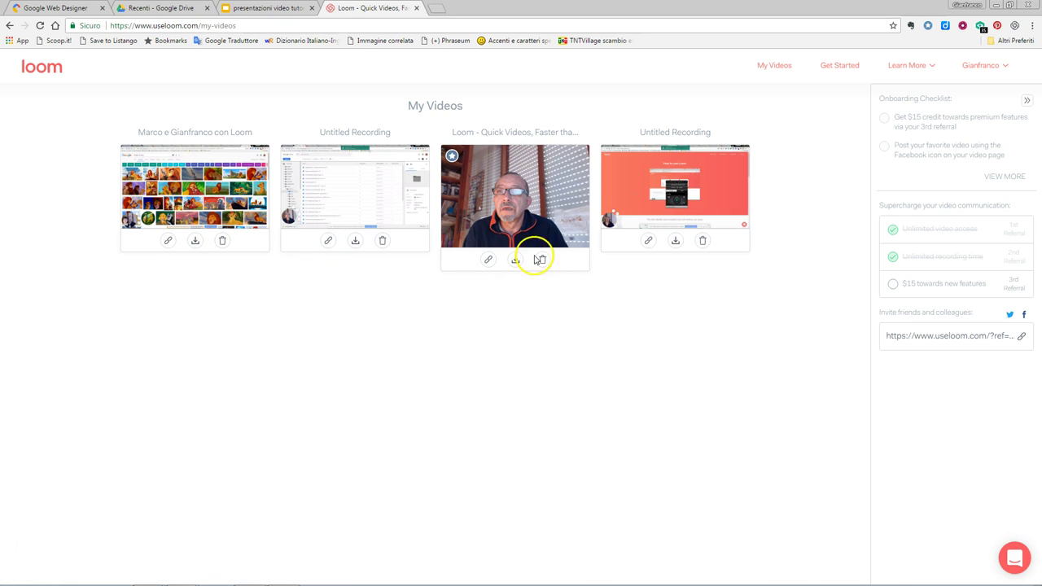
# - Examine the My Videos page, including the video options and the referral rewards for unlimited video access and recording time
pyautogui.moveTo(479, 254)
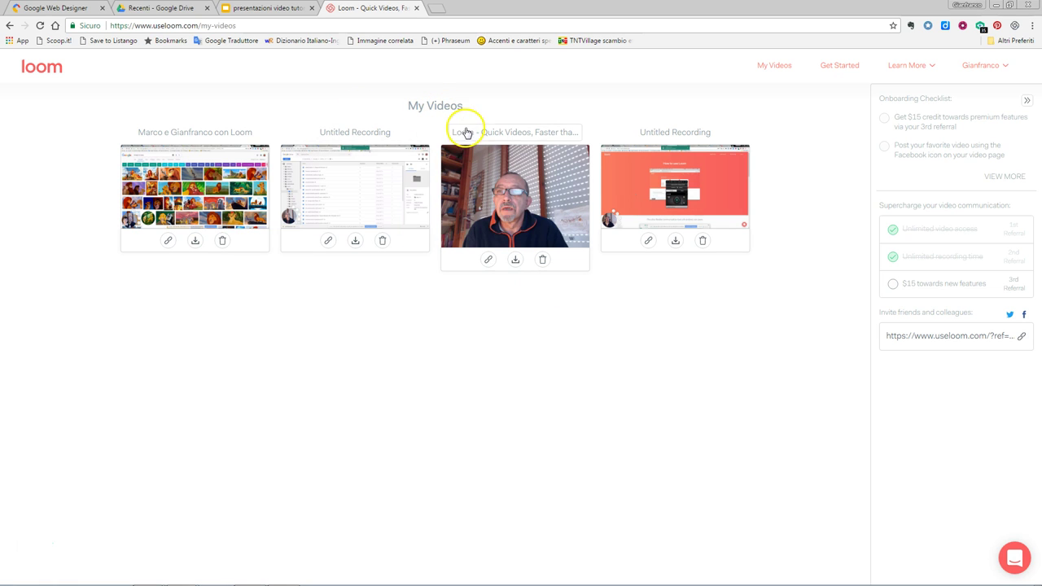
pyautogui.hotkey('ctrl', '+')
pyautogui.hotkey('ctrl', '+')
pyautogui.hotkey('ctrl', '+')
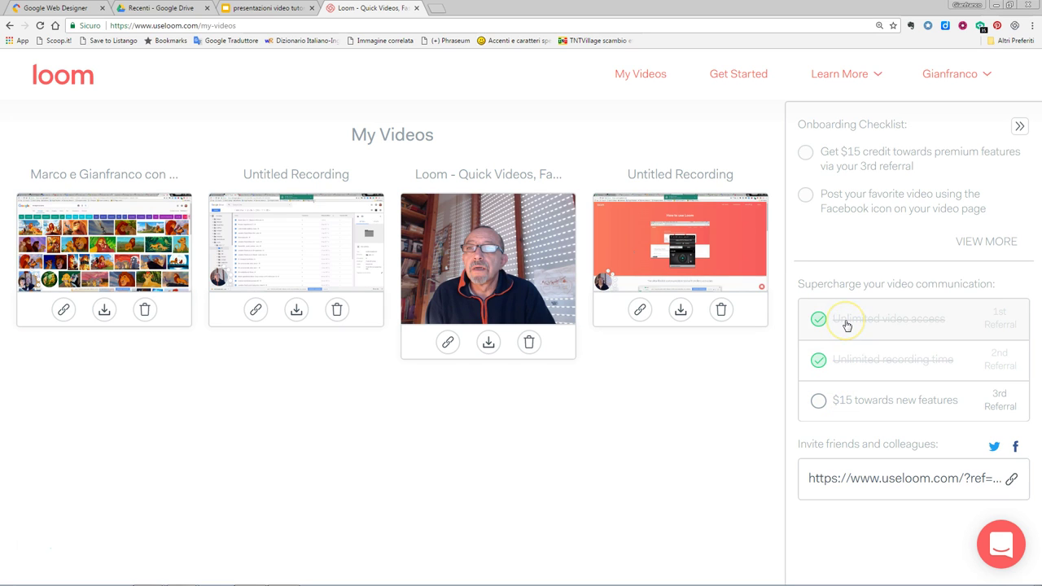
pyautogui.click(863, 371)
pyautogui.click(859, 325)
pyautogui.moveTo(312, 278)
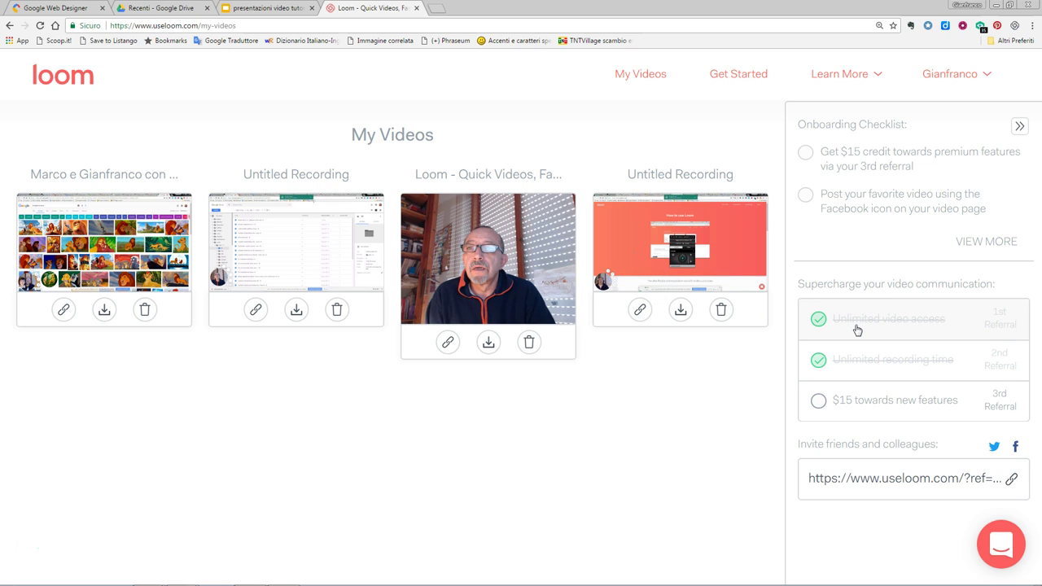
# - Open the Loom recorder extension's recording settings and dismiss the Logitech webcam controller
pyautogui.click(1015, 27)
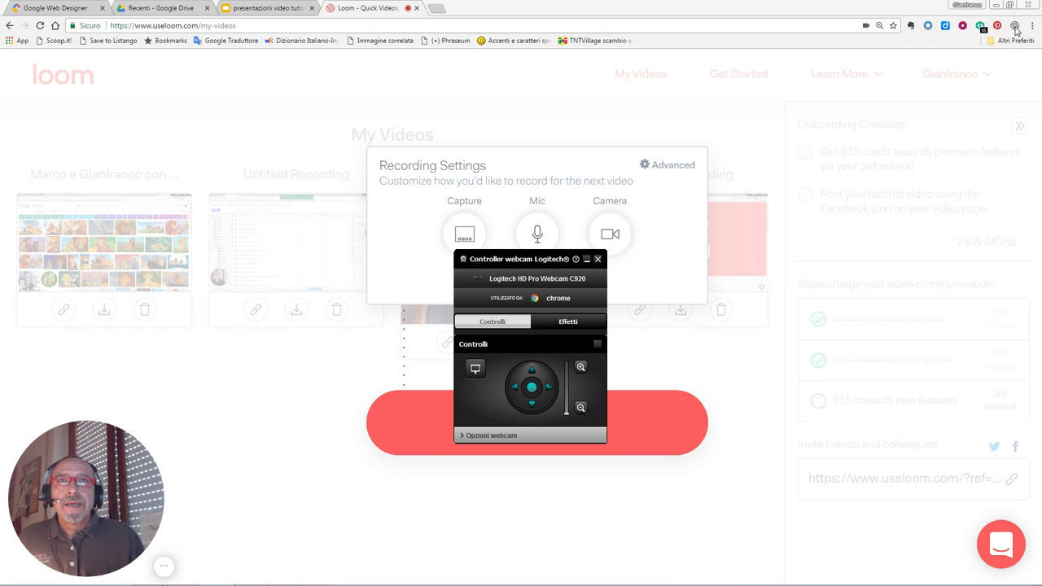
pyautogui.click(598, 260)
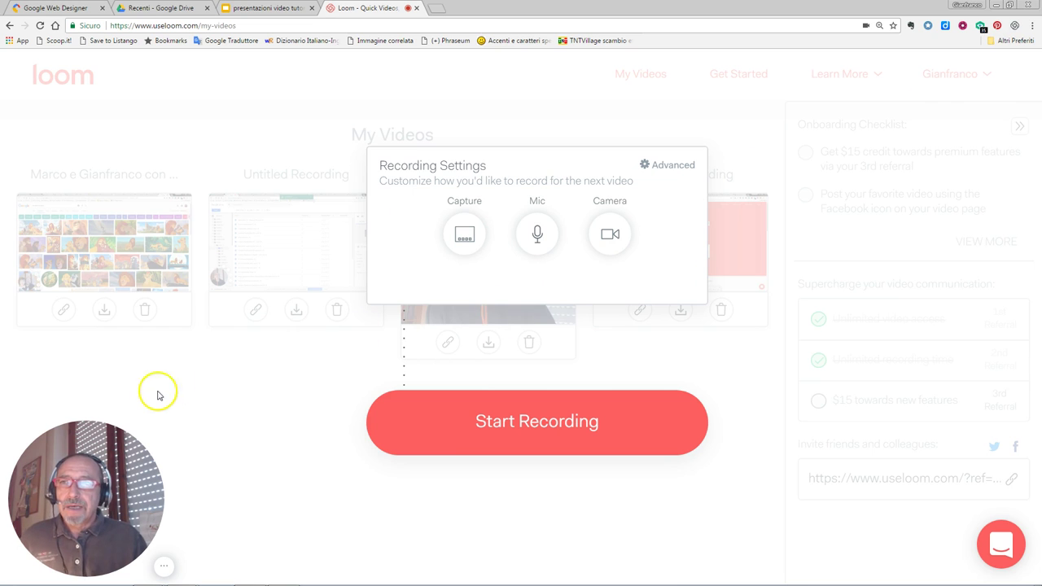
# - Enlarge the webcam bubble to medium size and move it below the last video thumbnail
pyautogui.moveTo(117, 542)
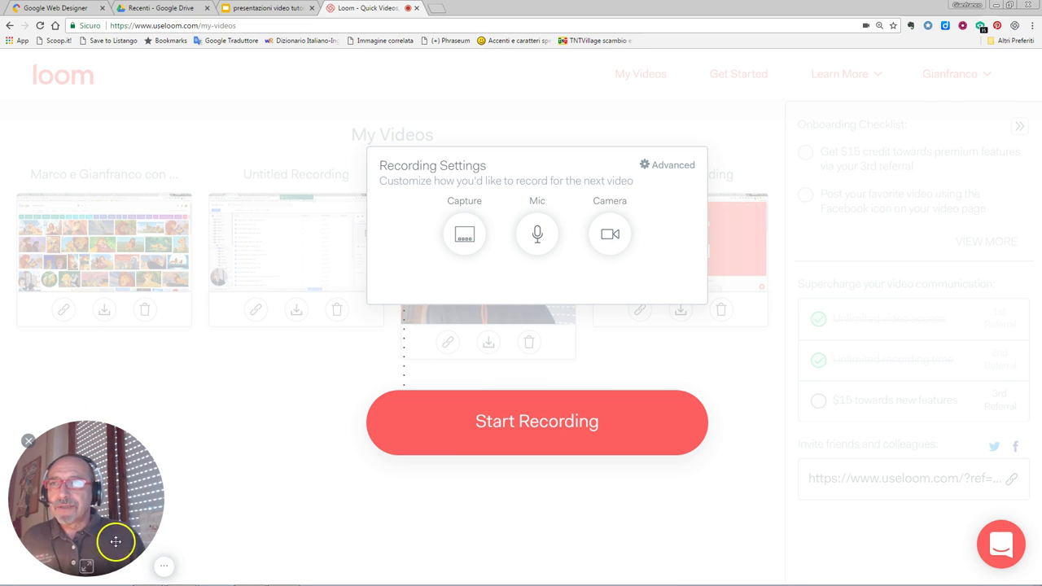
pyautogui.click(29, 493)
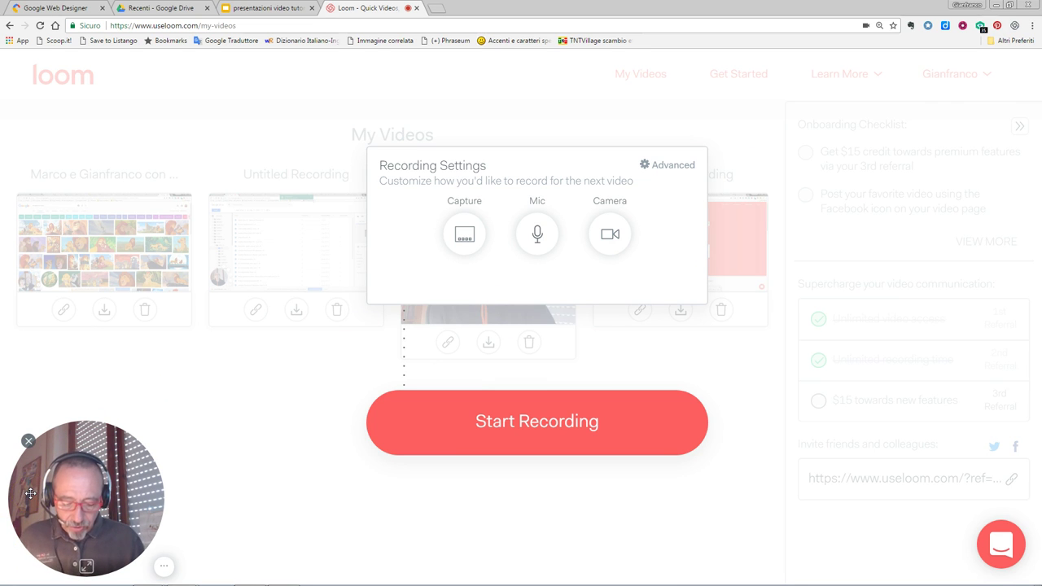
pyautogui.hotkey('ctrl', '0')
pyautogui.moveTo(68, 496); pyautogui.dragTo(56, 429)
pyautogui.click(72, 495)
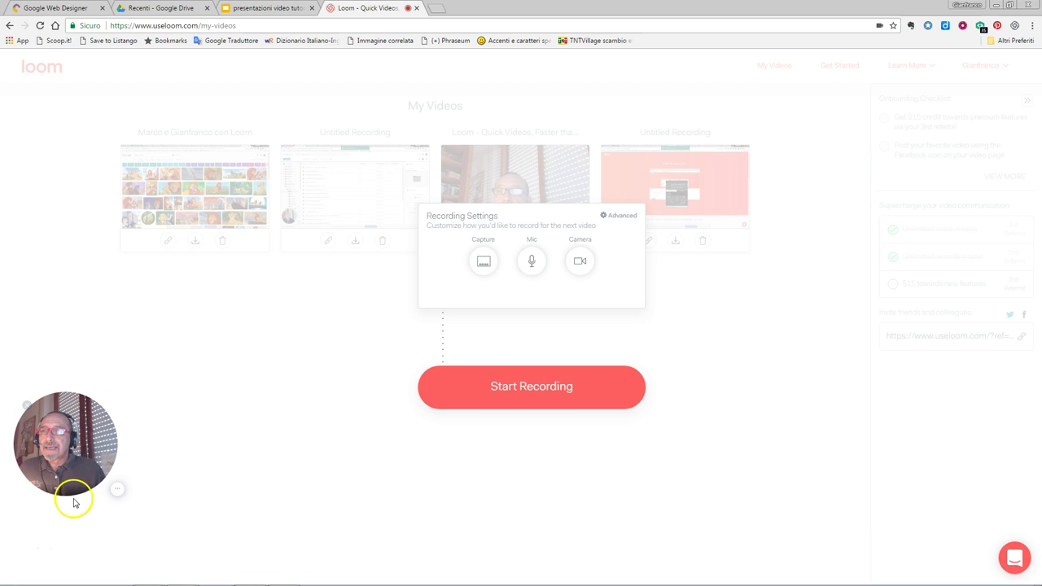
pyautogui.click(64, 476)
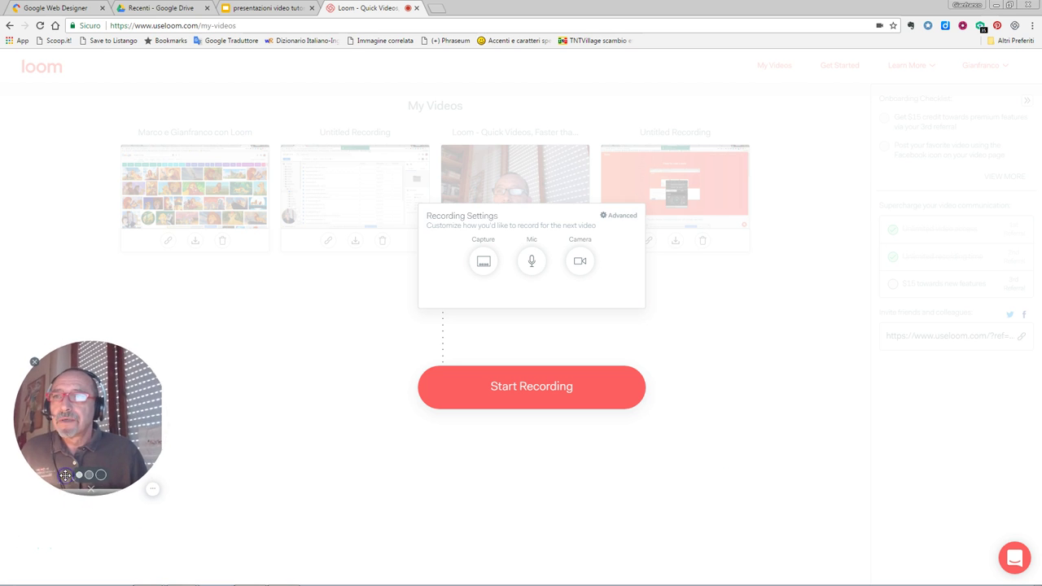
pyautogui.moveTo(100, 426); pyautogui.dragTo(836, 495)
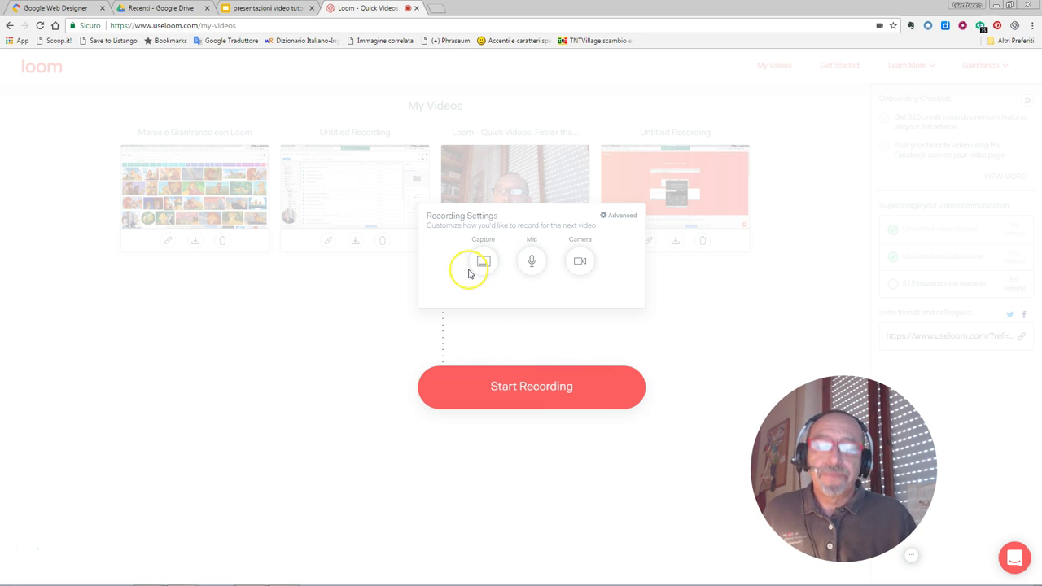
# - Set the recording's capture mode to Current Tab
pyautogui.hotkey('ctrl', '+')
pyautogui.hotkey('ctrl', '+')
pyautogui.hotkey('ctrl', '+')
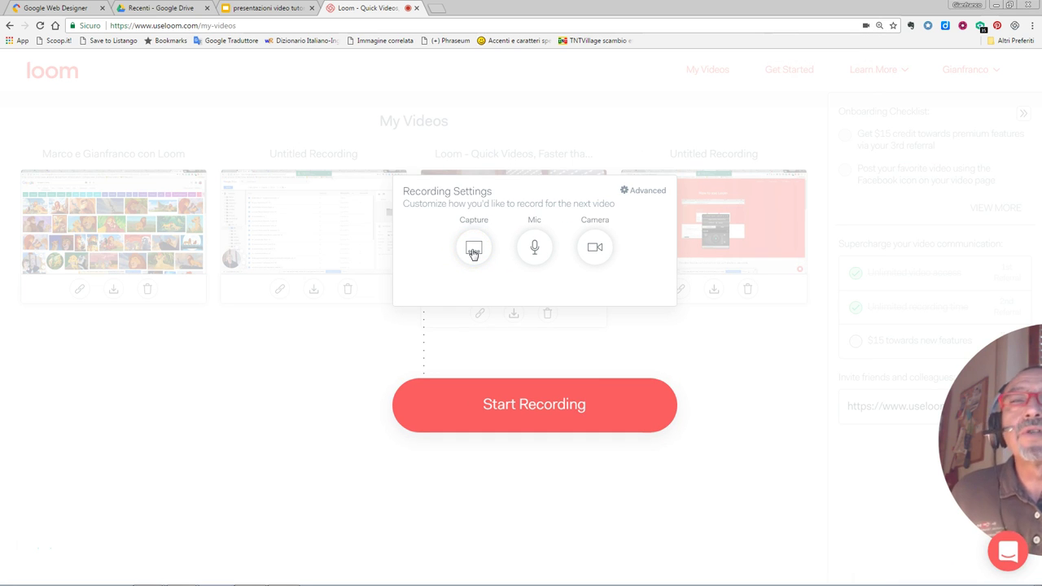
pyautogui.click(473, 249)
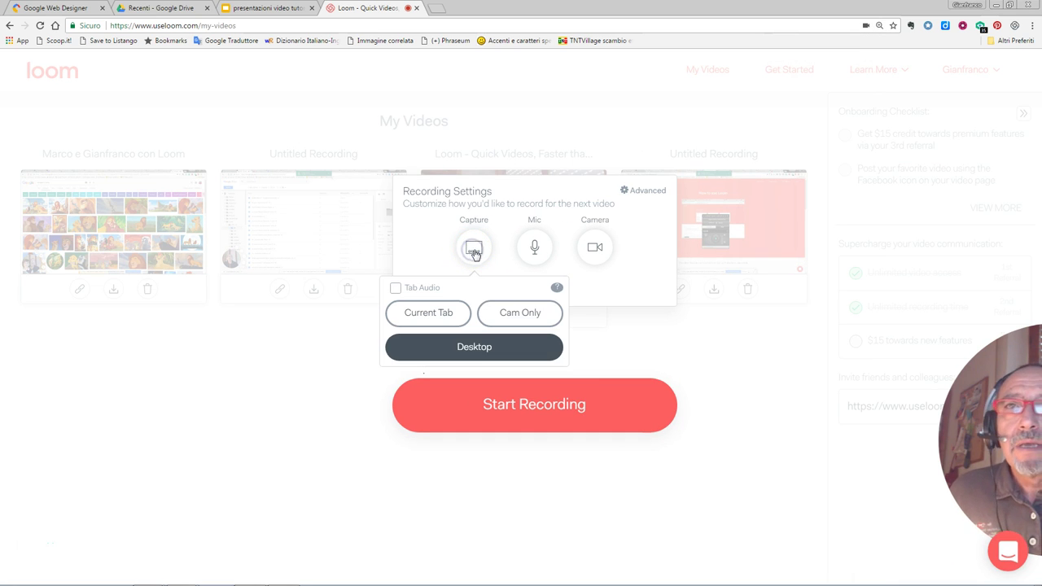
pyautogui.click(442, 315)
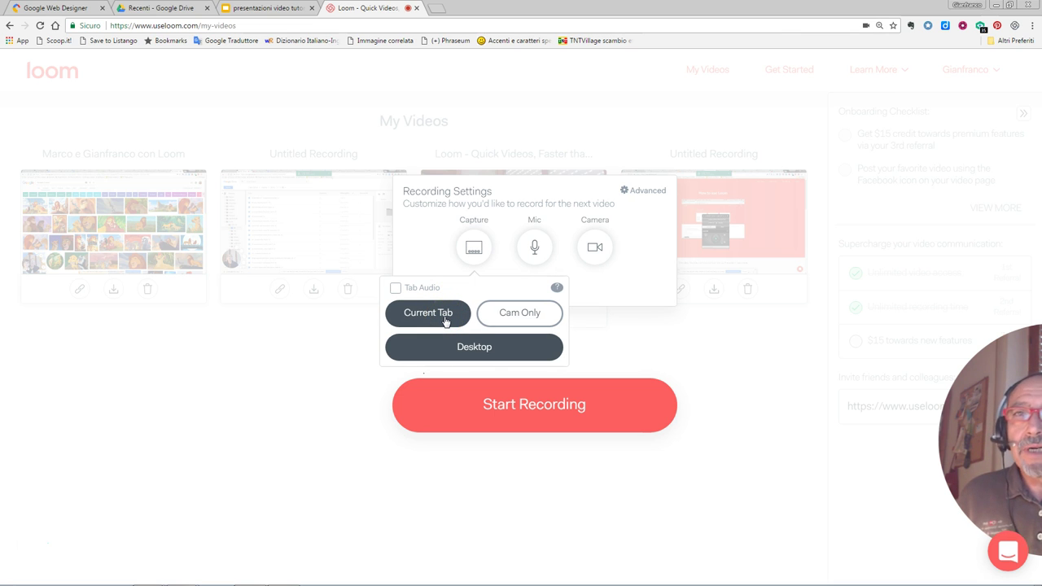
pyautogui.click(445, 321)
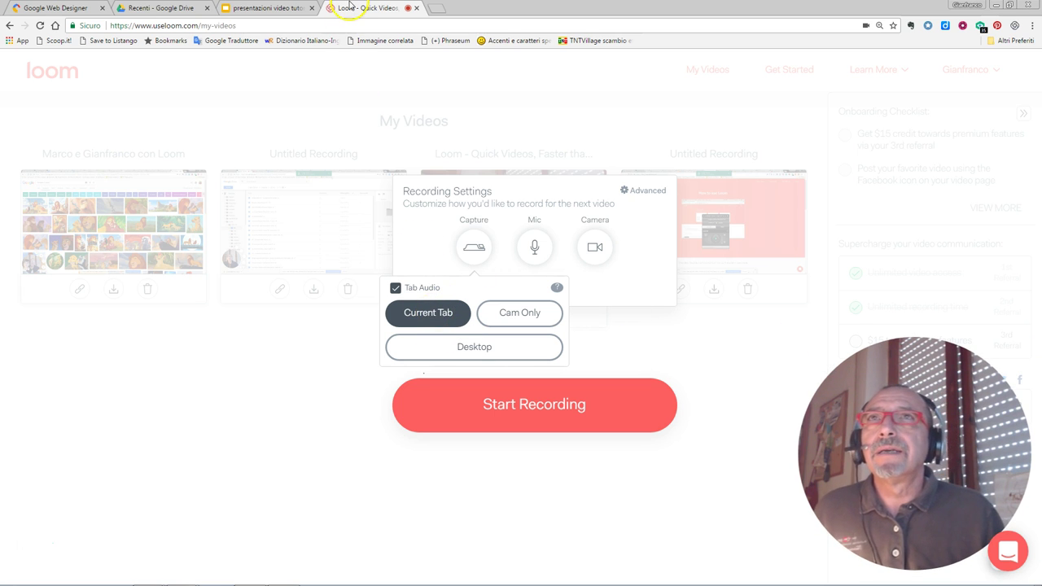
# - View the open presentation about video tutorials in Google Slides, and return to the Loom recording settings
pyautogui.moveTo(376, 11); pyautogui.dragTo(415, 130)
pyautogui.moveTo(49, 9); pyautogui.dragTo(366, 10)
pyautogui.click(254, 11)
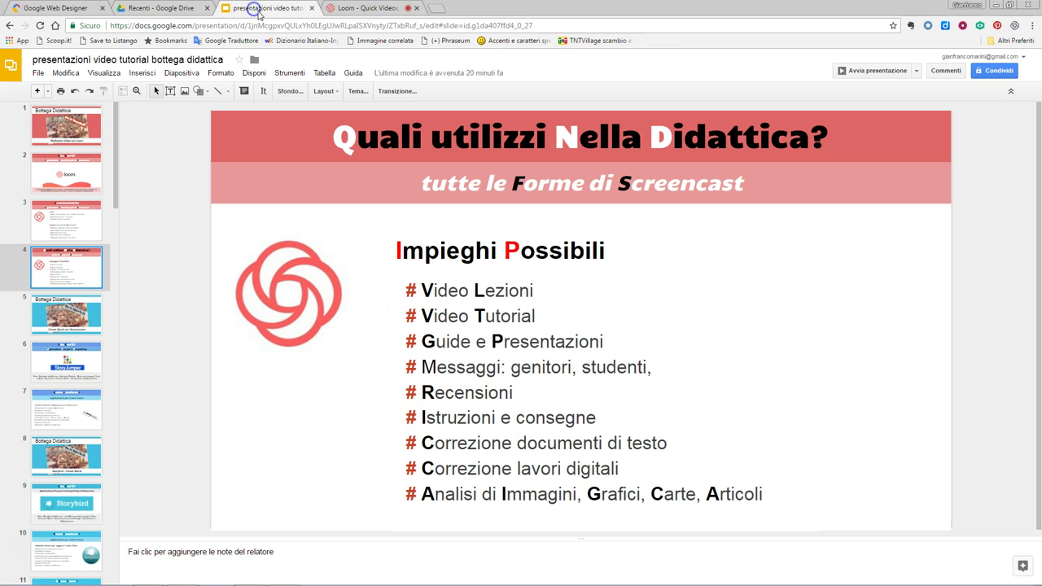
pyautogui.click(368, 8)
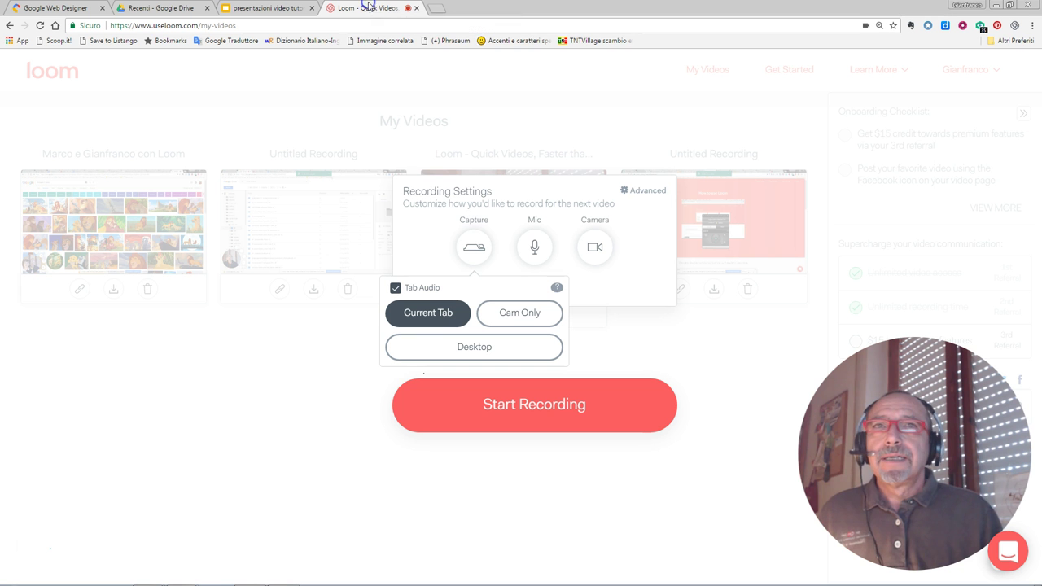
# - Try the Cam Only capture mode and set the capture to Desktop
pyautogui.click(507, 316)
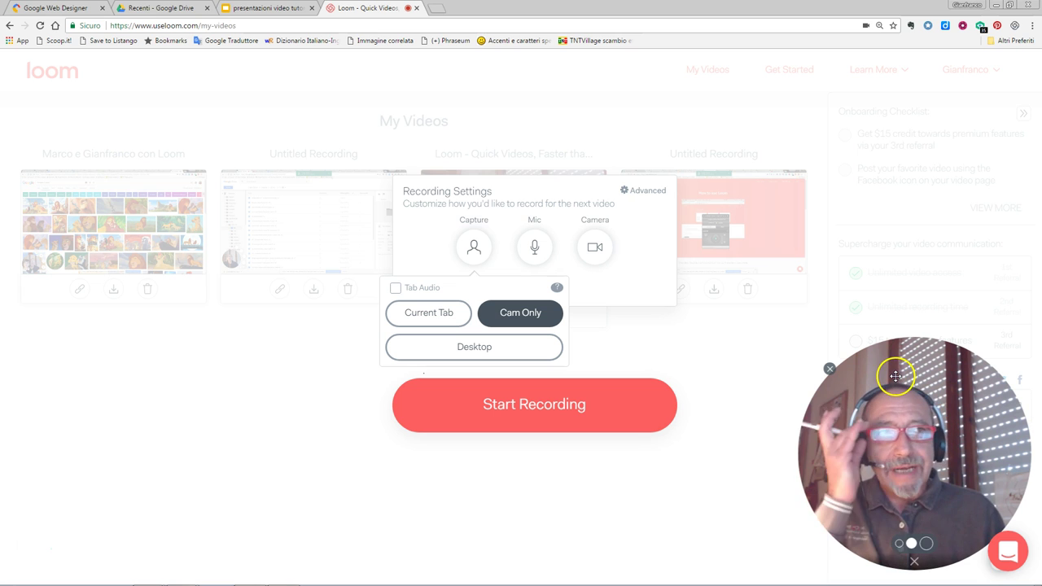
pyautogui.click(492, 350)
pyautogui.click(479, 350)
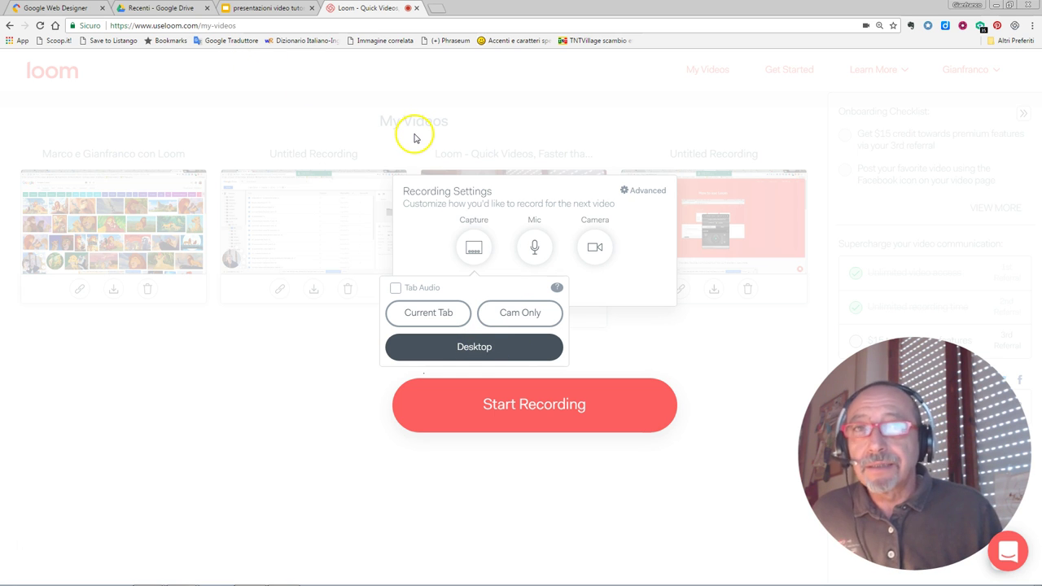
# - Review the available microphone inputs without changing the Predefinito selection
pyautogui.click(544, 257)
pyautogui.click(544, 307)
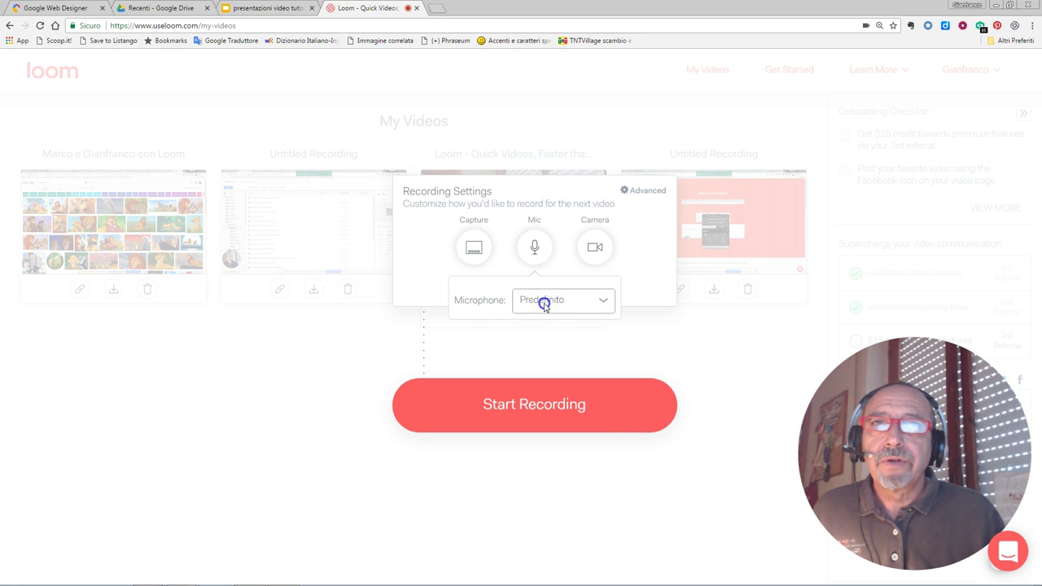
pyautogui.click(544, 303)
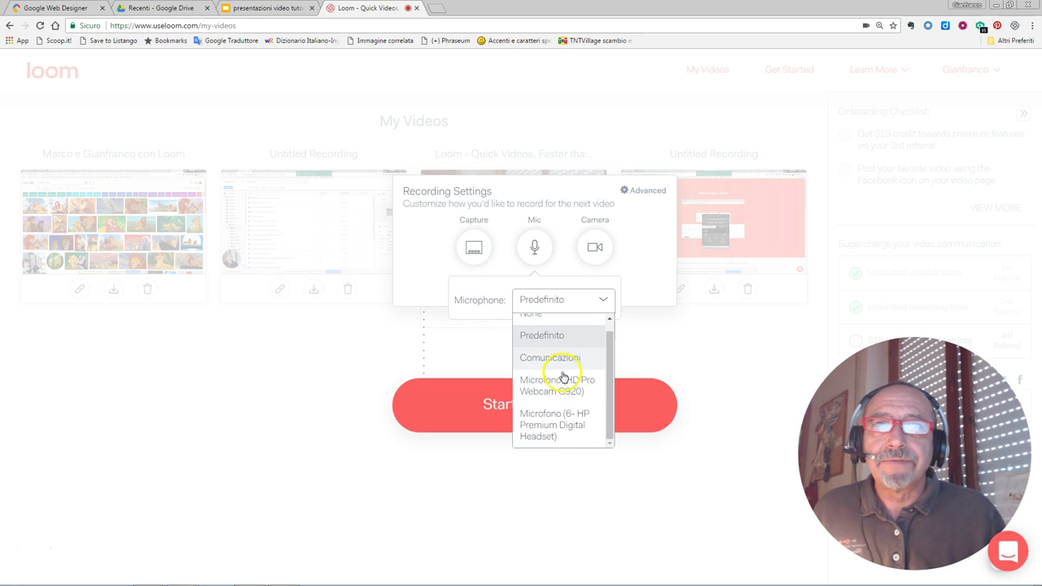
pyautogui.click(490, 308)
# - Choose the Logitech HD Pro Webcam C920 as camera, and shrink its bubble to the smallest size below the first video
pyautogui.click(595, 250)
pyautogui.click(584, 300)
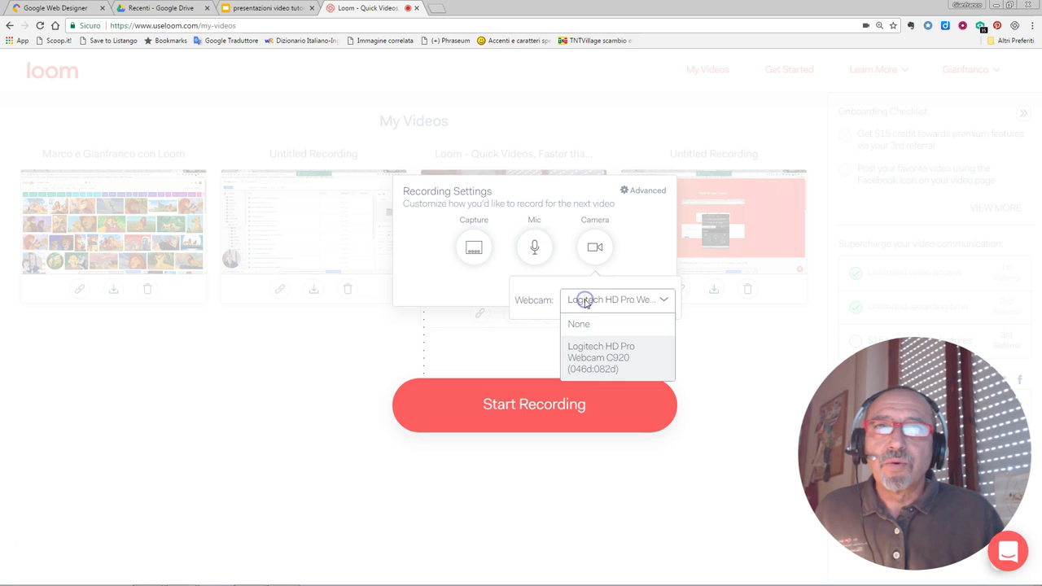
pyautogui.click(598, 366)
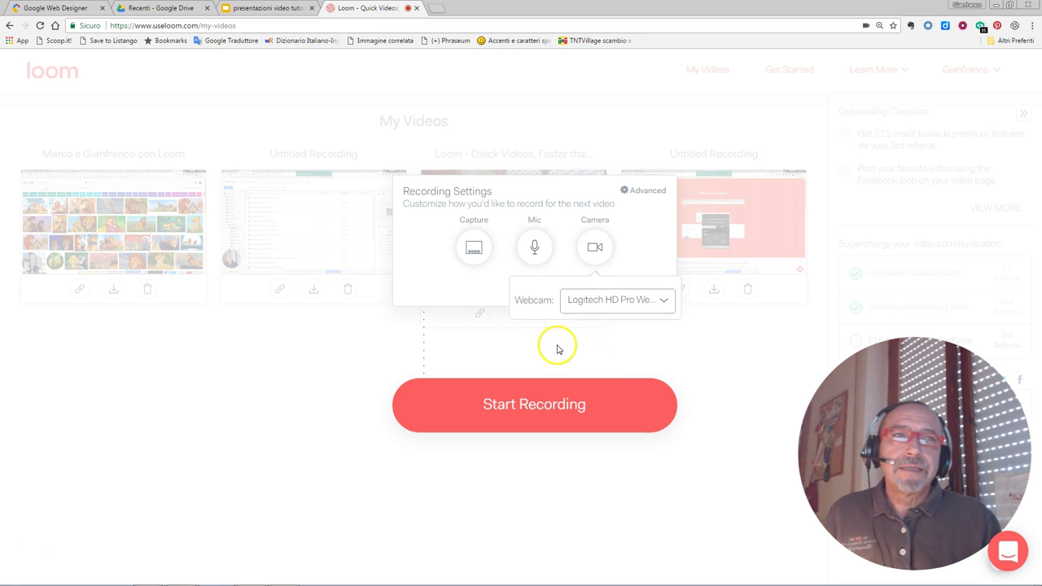
pyautogui.moveTo(907, 400)
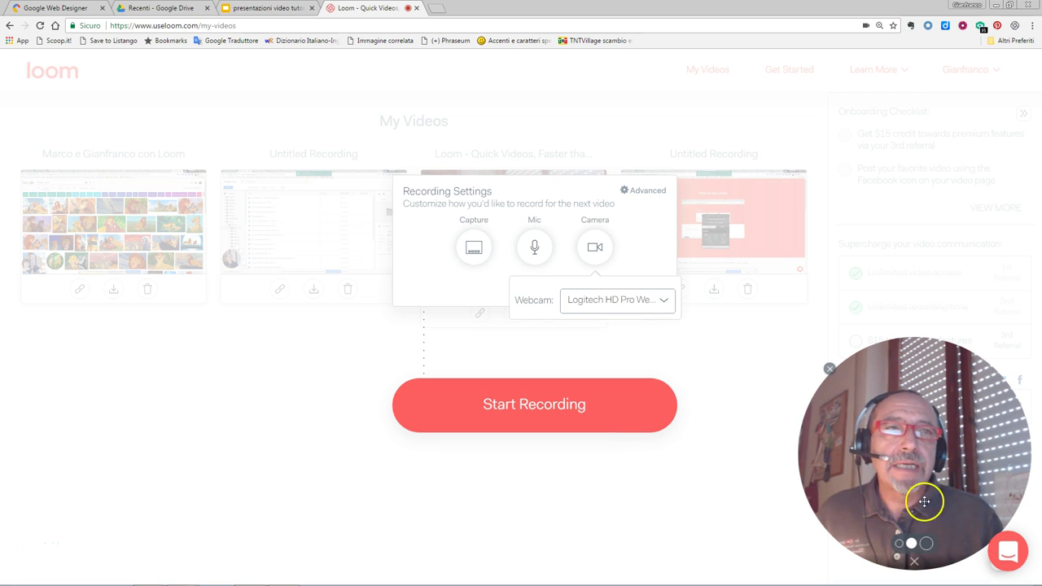
pyautogui.moveTo(900, 542); pyautogui.dragTo(193, 440)
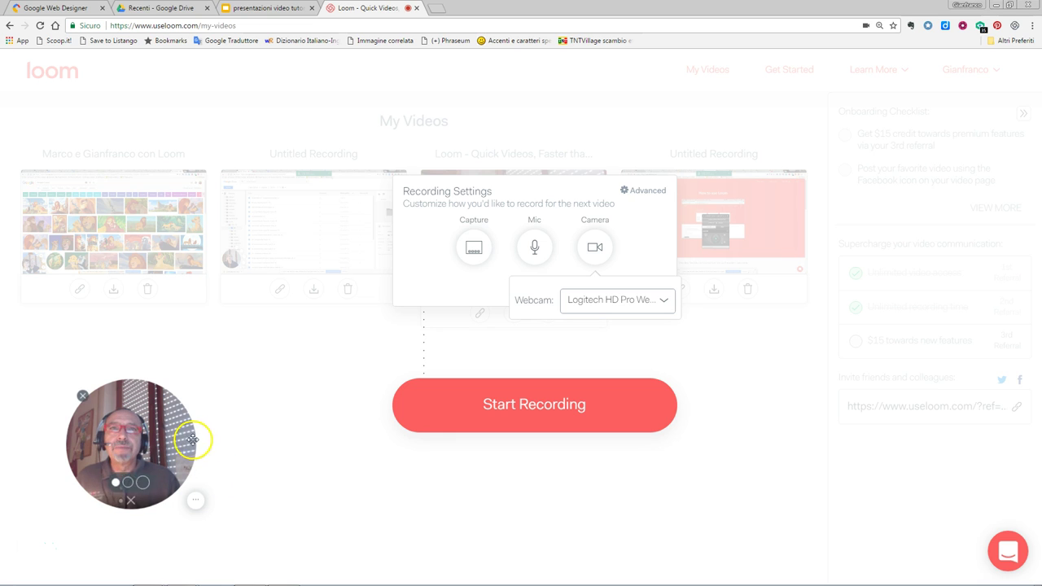
# - Start the recording by sharing the entire screen Schermo 1, and dismiss the Logitech webcam controller
pyautogui.click(480, 420)
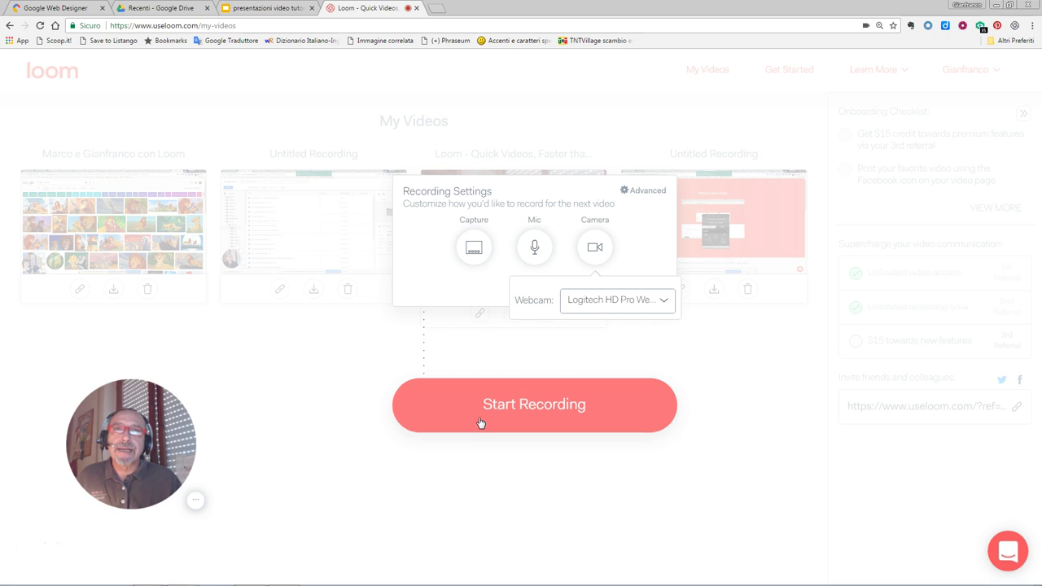
pyautogui.click(481, 422)
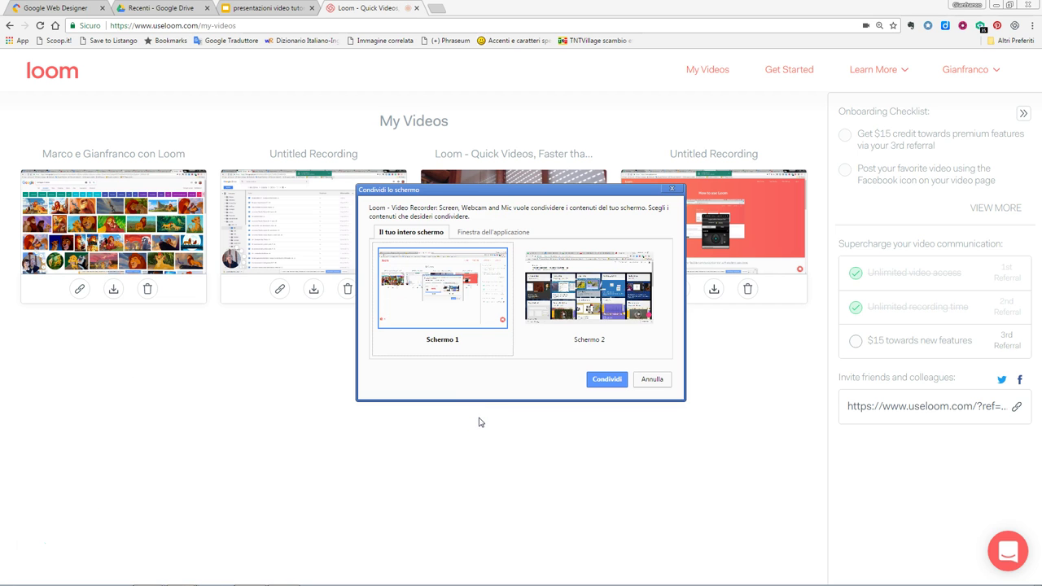
pyautogui.click(418, 298)
pyautogui.click(606, 383)
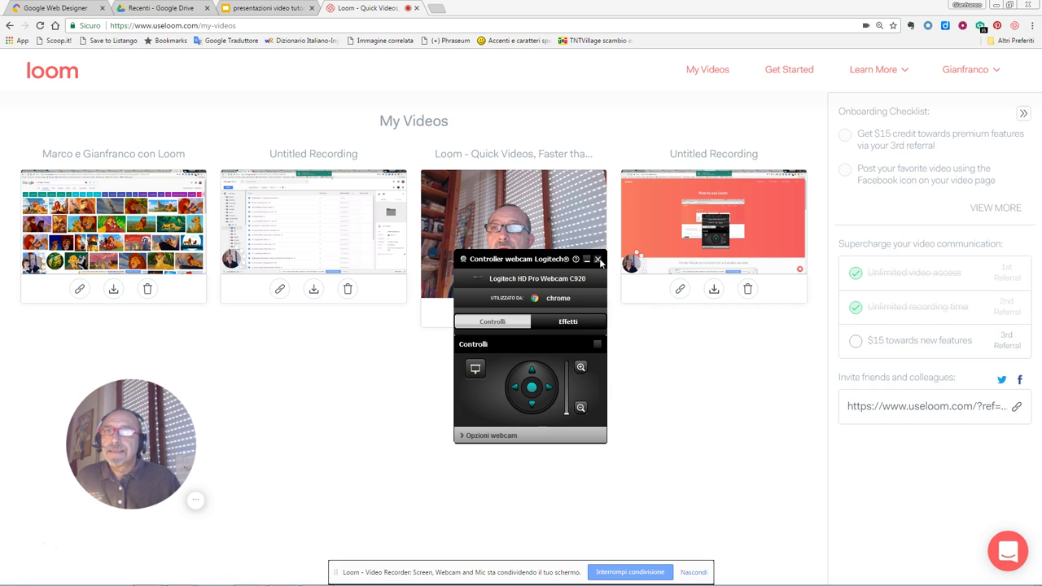
pyautogui.click(598, 260)
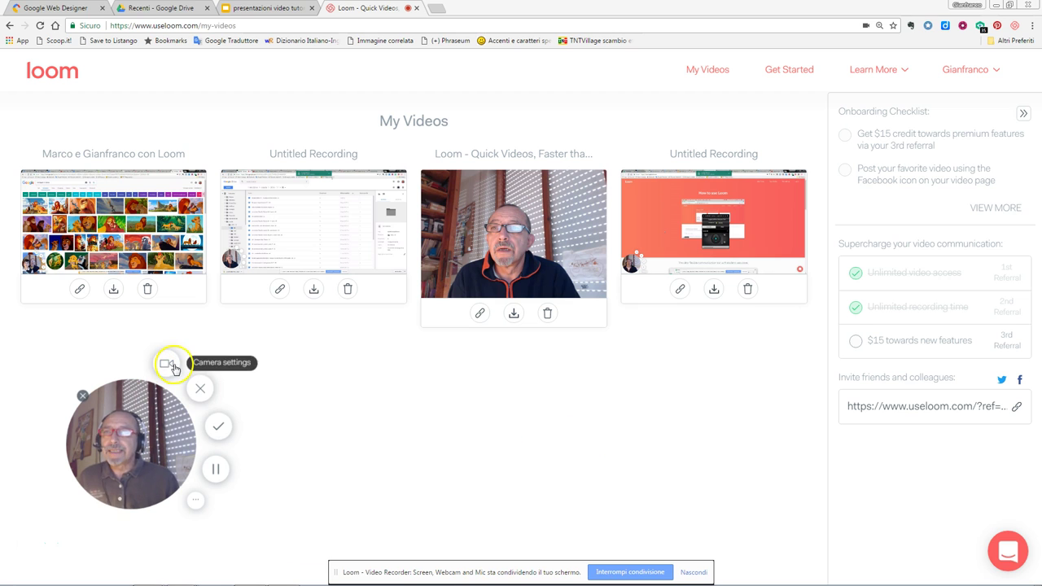
# - Move the webcam bubble beneath the third video and enlarge it to medium size during the recording
pyautogui.moveTo(158, 425); pyautogui.dragTo(436, 466)
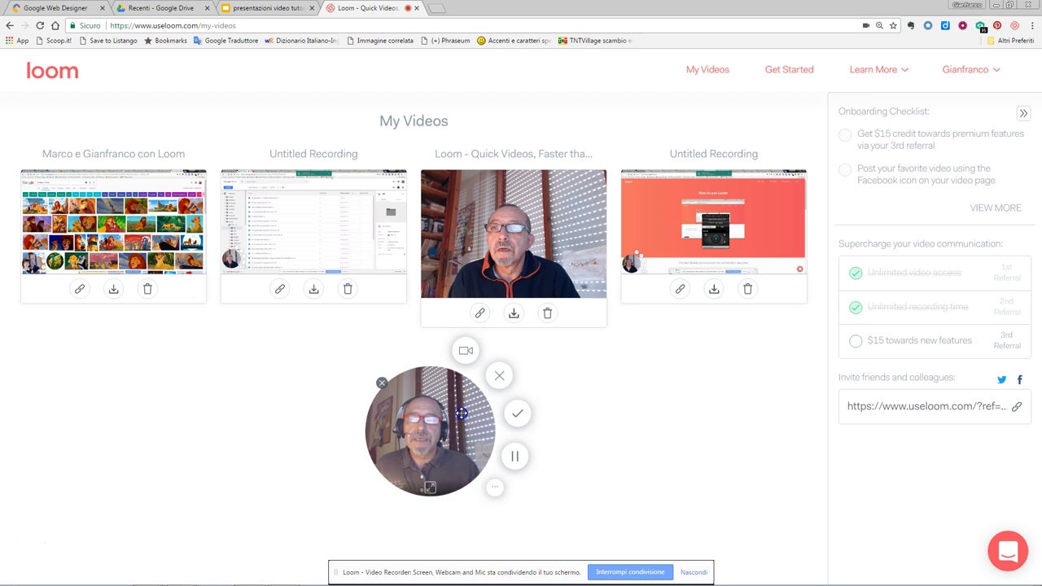
pyautogui.click(430, 489)
pyautogui.click(427, 469)
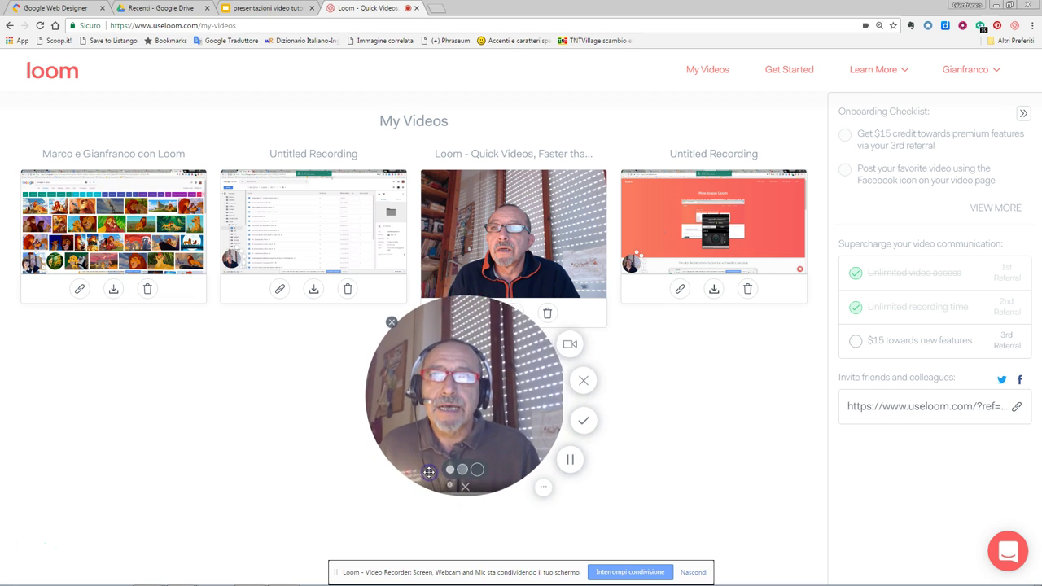
pyautogui.click(477, 470)
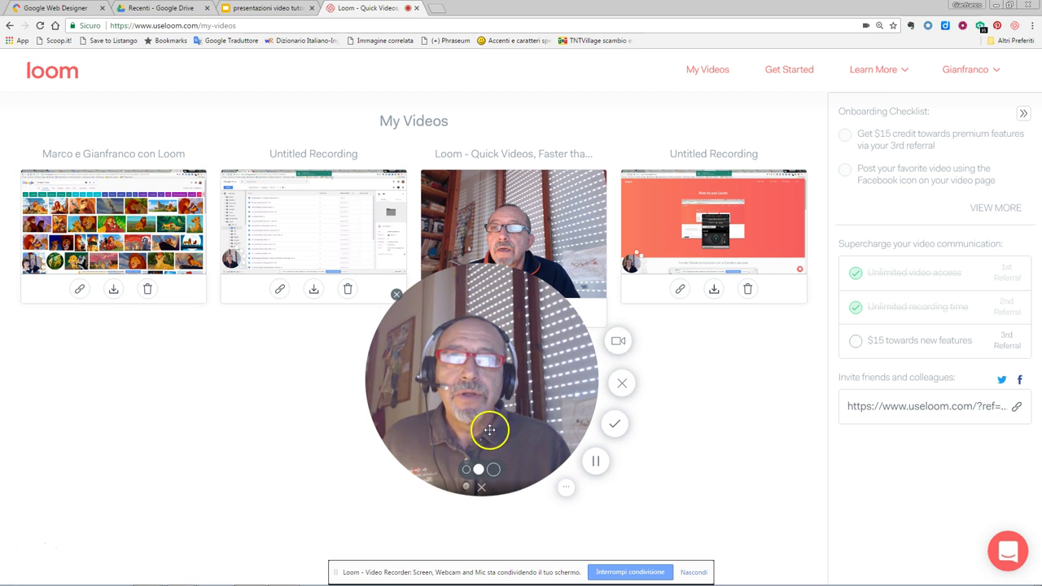
# - Show the webcam bubble's camera settings during the recording, and examine the finish and pause controls
pyautogui.click(616, 342)
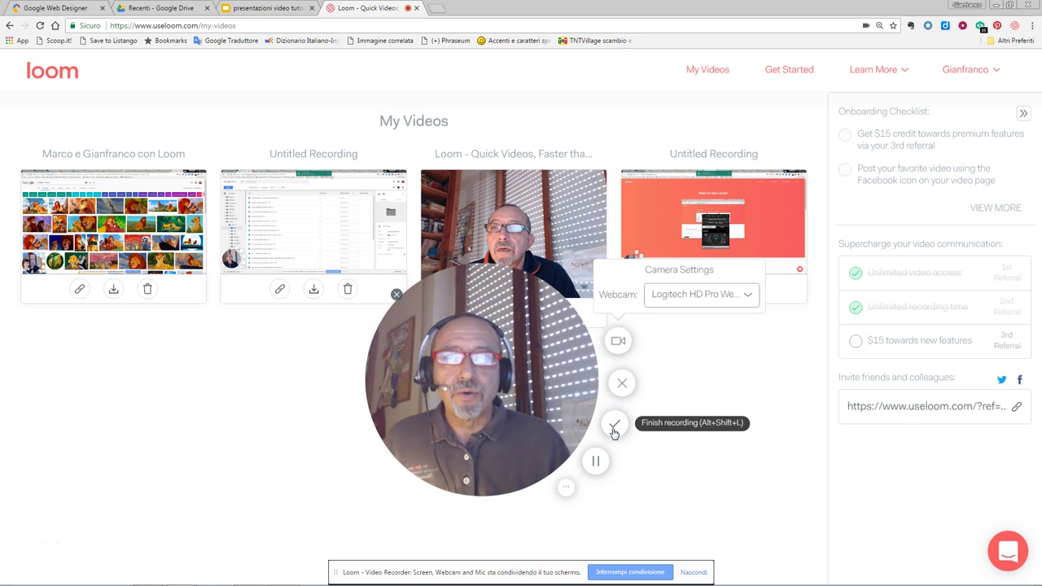
pyautogui.click(599, 462)
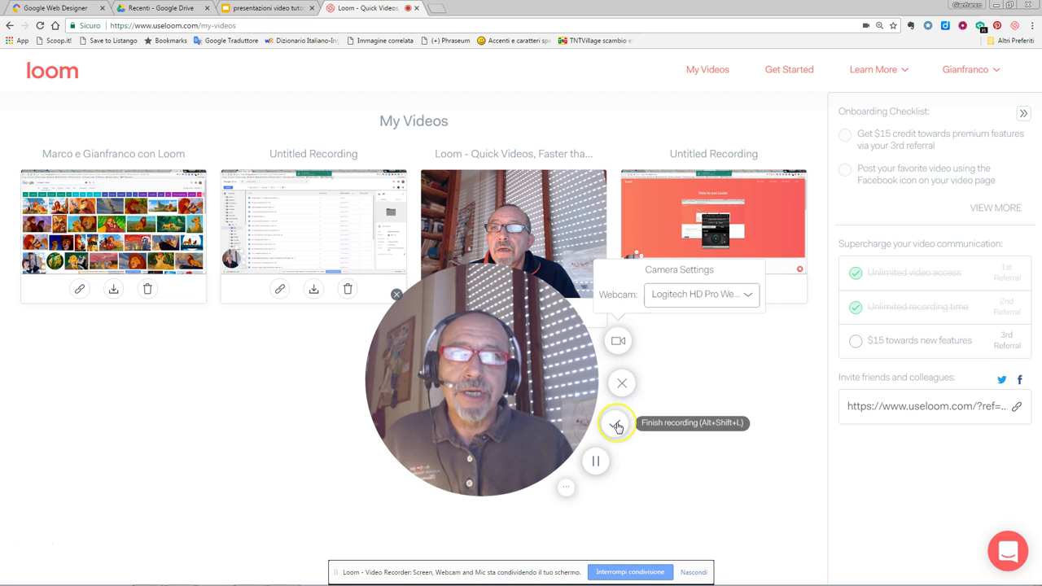
pyautogui.click(596, 461)
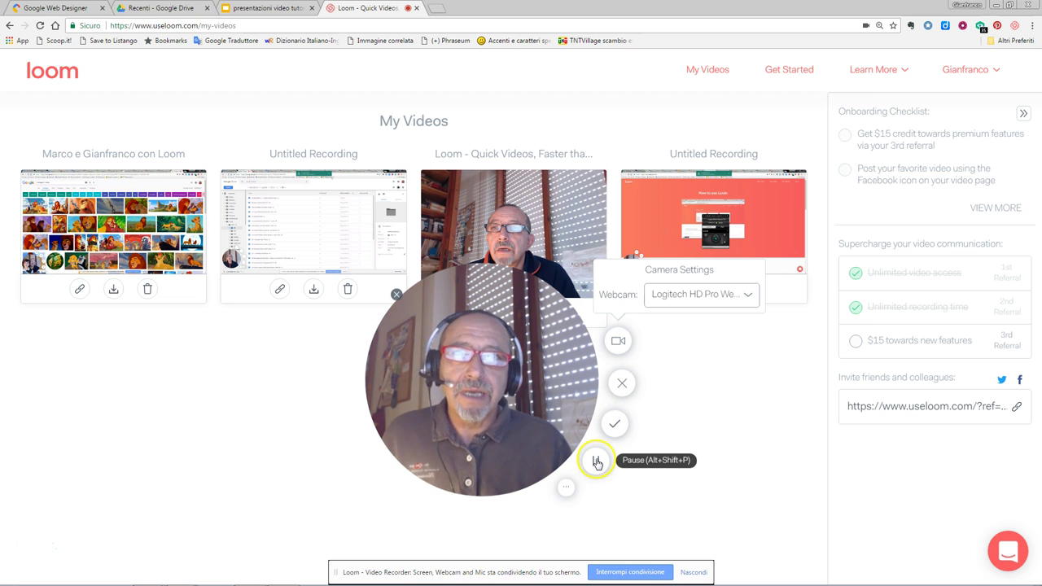
# - Move the webcam bubble beneath the first video and shrink it to the smallest size
pyautogui.moveTo(528, 389); pyautogui.dragTo(192, 438)
pyautogui.click(133, 513)
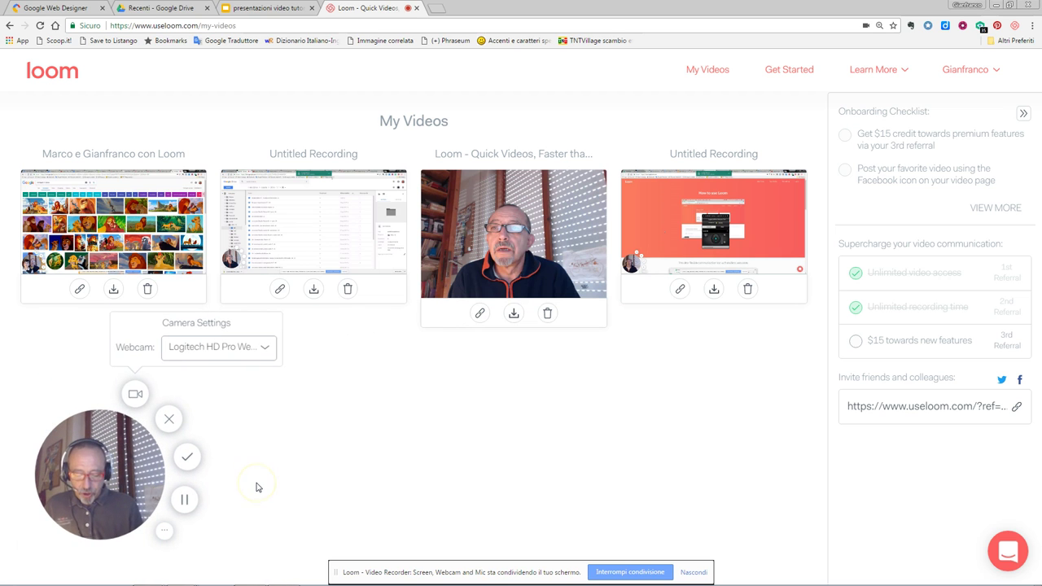
pyautogui.hotkey('ctrl', '0')
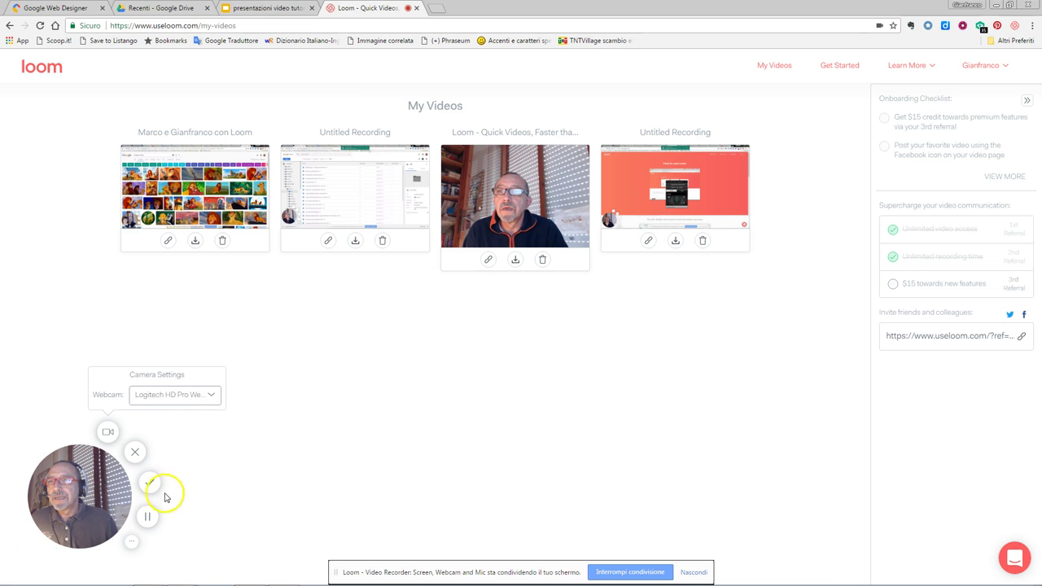
# - Repeatedly hide and show the webcam bubble's recording controls, leave them shown, and finish the recording
pyautogui.click(130, 544)
pyautogui.click(131, 544)
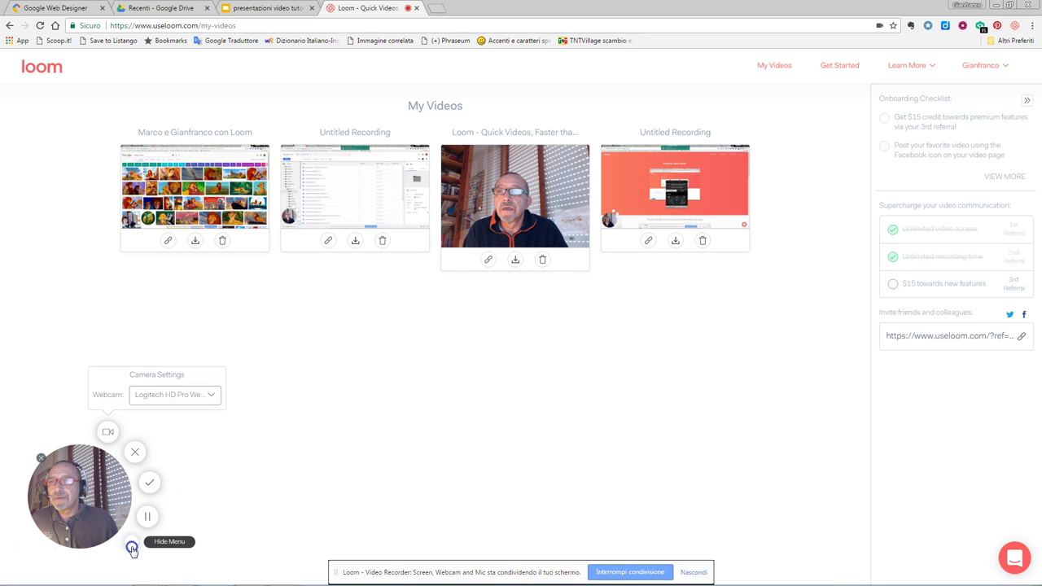
pyautogui.click(131, 544)
pyautogui.click(131, 544)
pyautogui.click(131, 544)
pyautogui.click(131, 545)
pyautogui.click(131, 544)
pyautogui.click(131, 545)
pyautogui.click(131, 545)
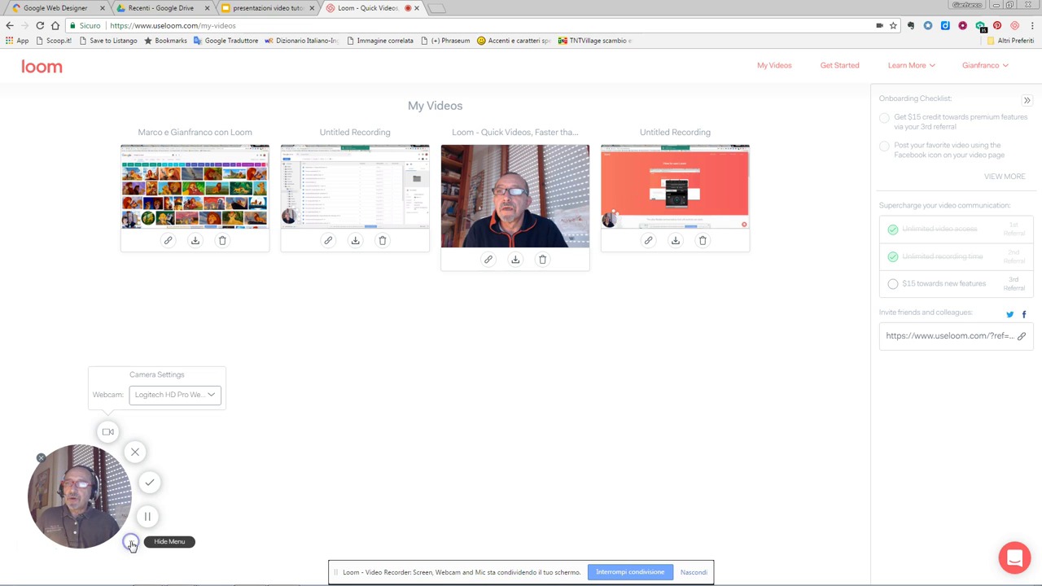
pyautogui.click(149, 488)
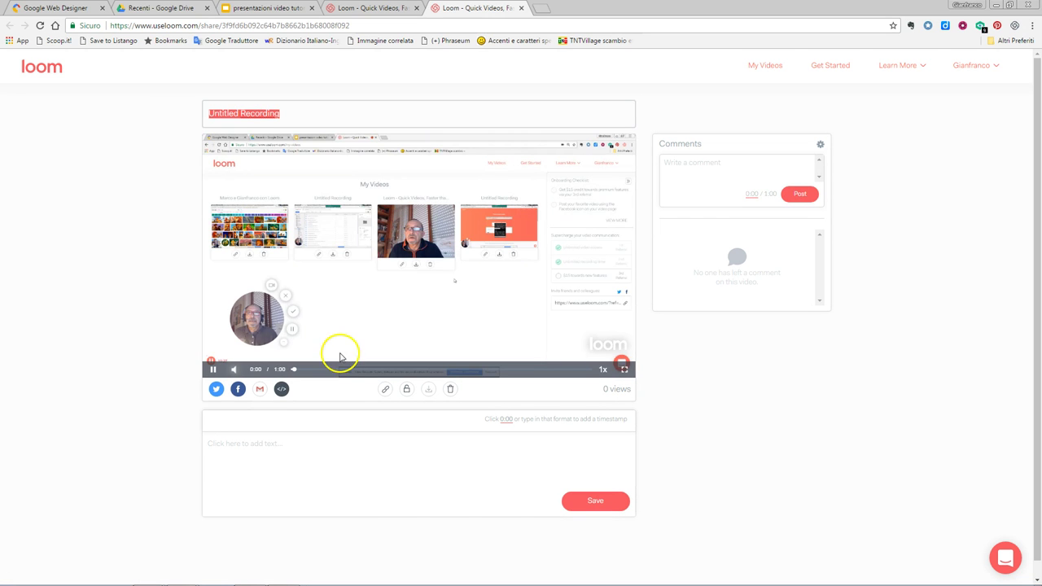
# - Play part of the finished recording in full screen, pause it, and return to its page
pyautogui.click(214, 369)
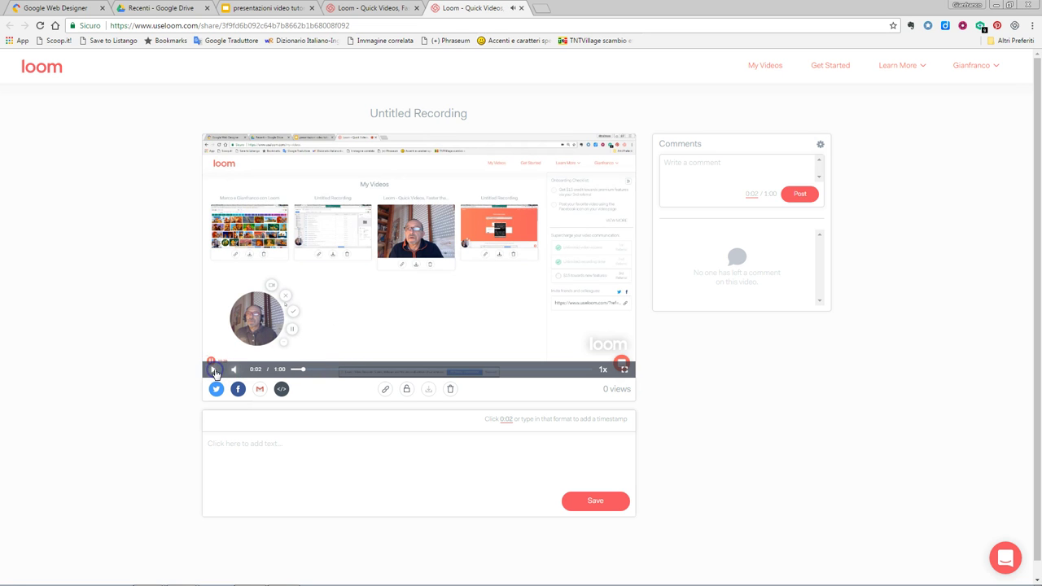
pyautogui.click(623, 369)
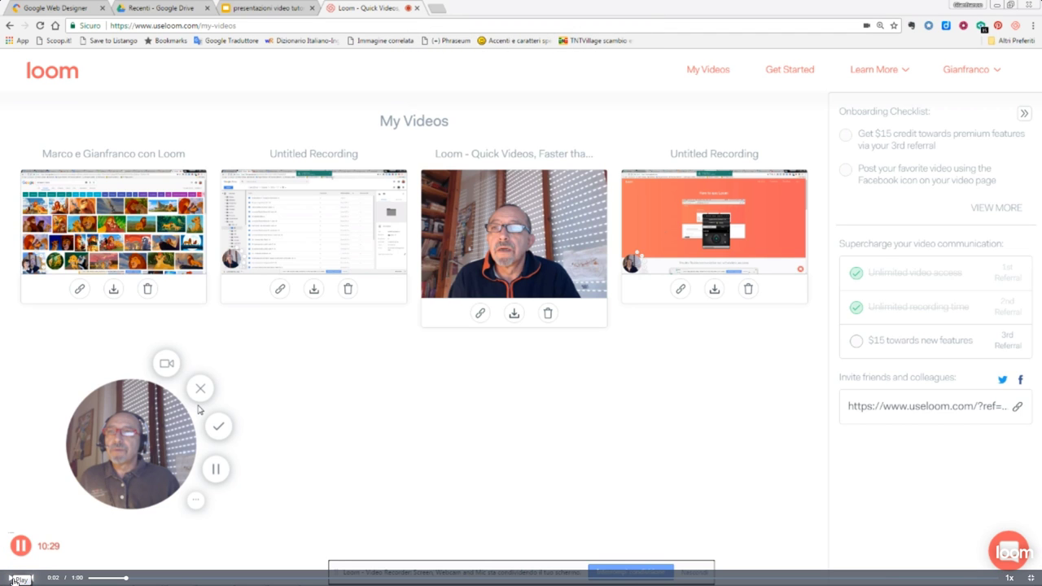
pyautogui.click(13, 578)
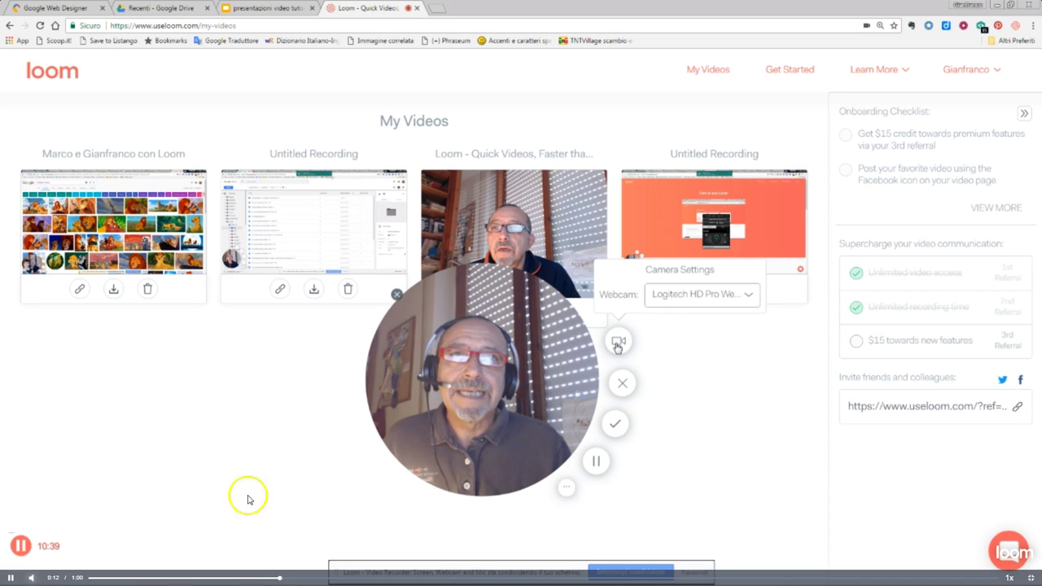
pyautogui.click(8, 578)
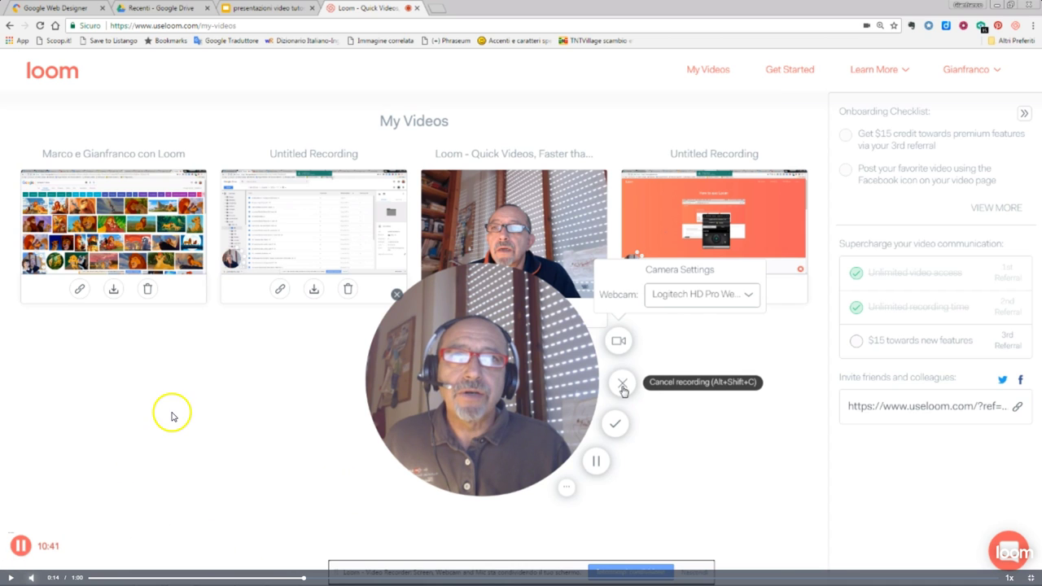
pyautogui.click(204, 404)
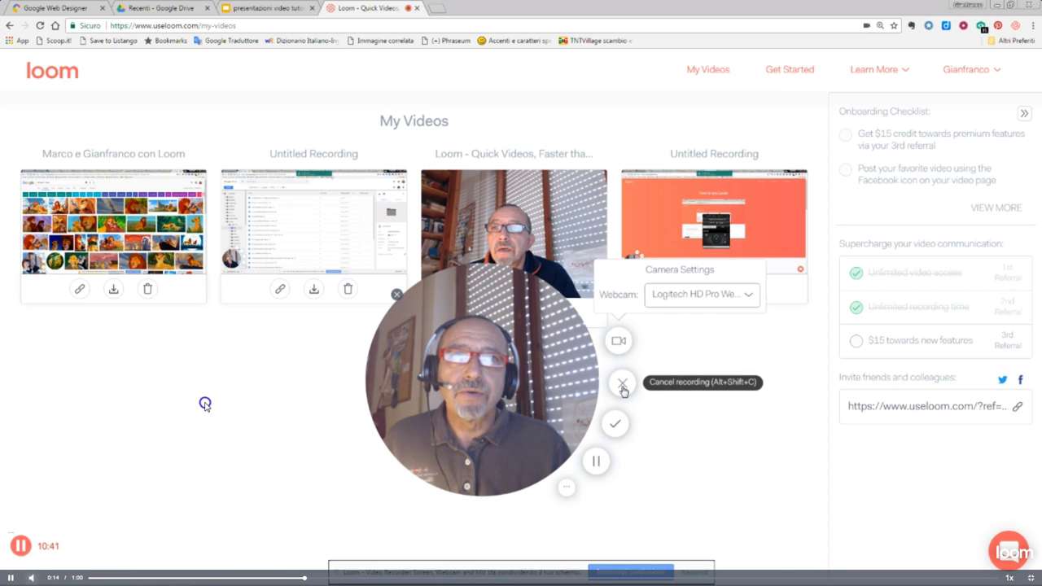
pyautogui.press('Escape')
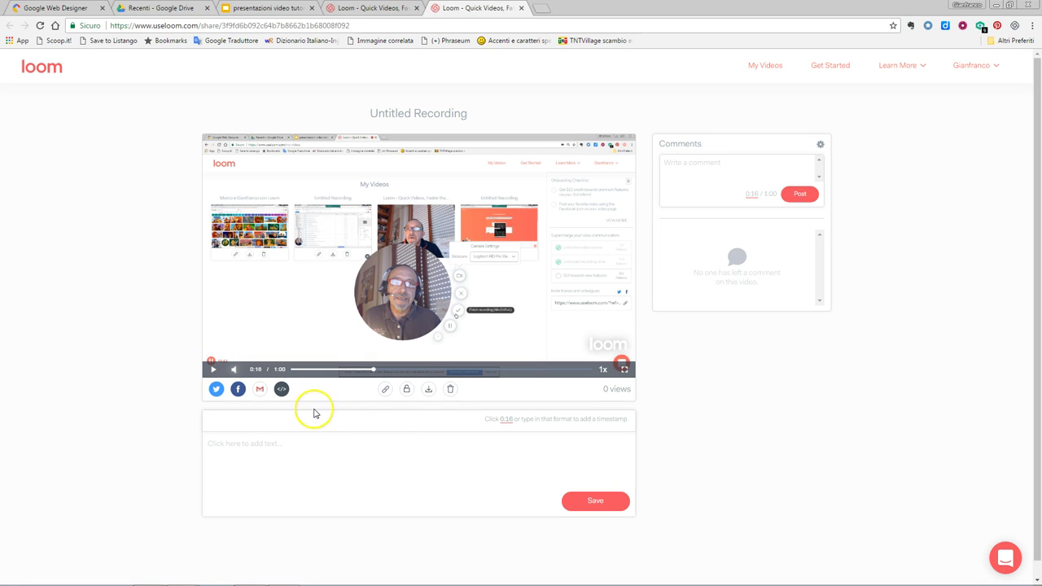
# - Examine the video permissions, including the Anyone with a password option, without saving any change
pyautogui.click(405, 392)
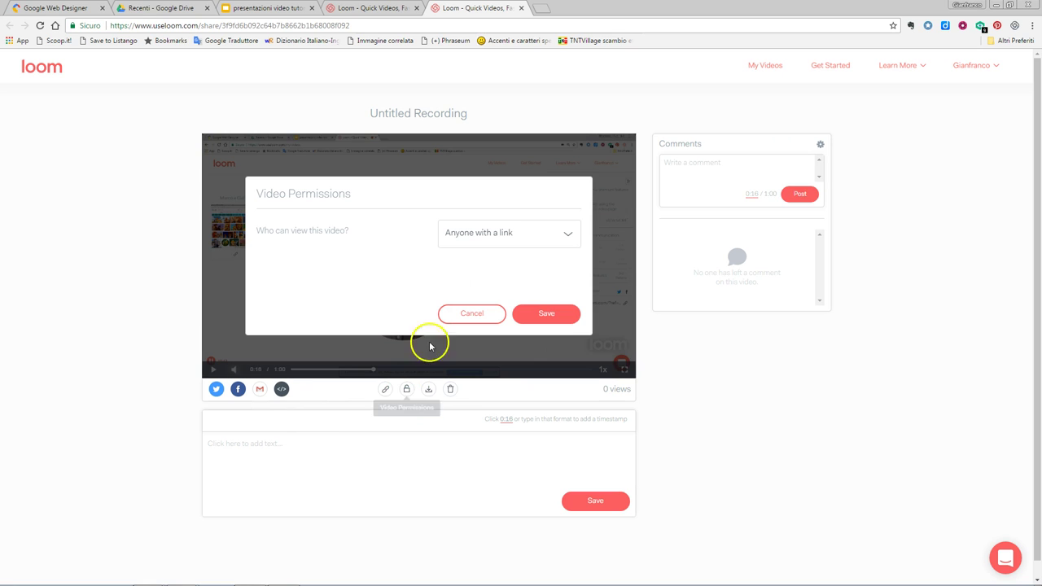
pyautogui.click(502, 236)
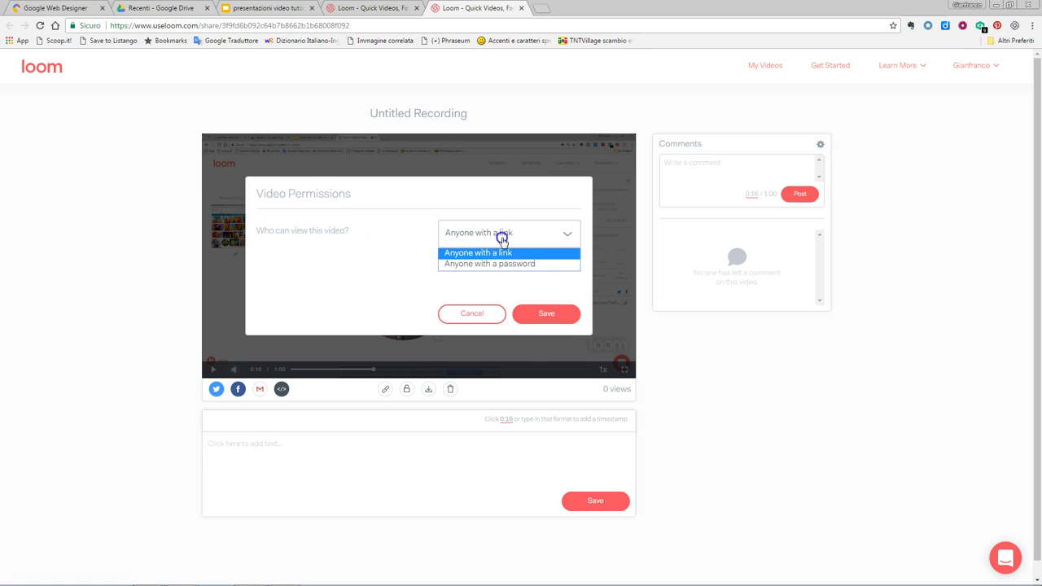
pyautogui.click(495, 264)
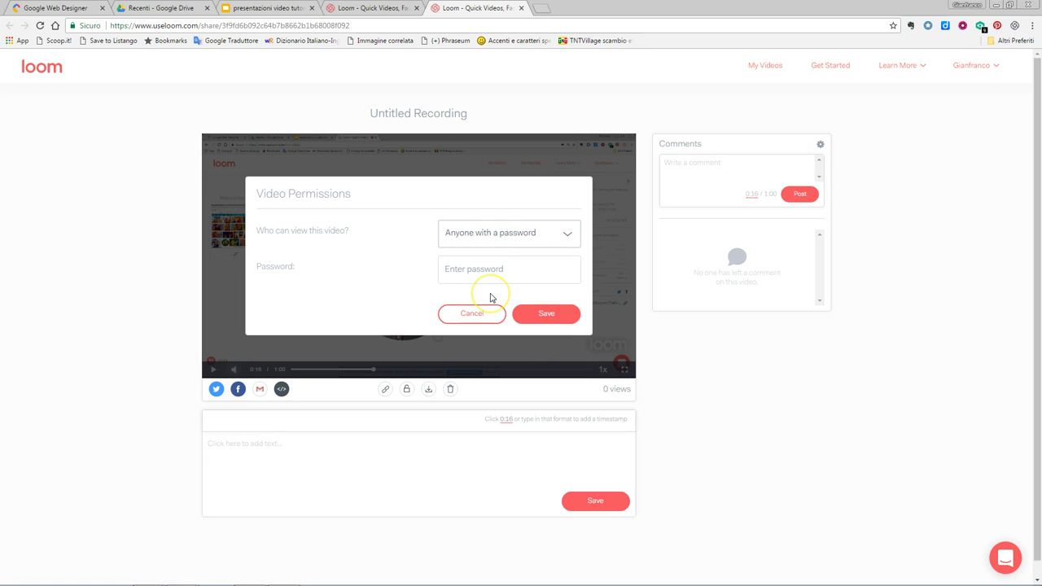
pyautogui.click(486, 273)
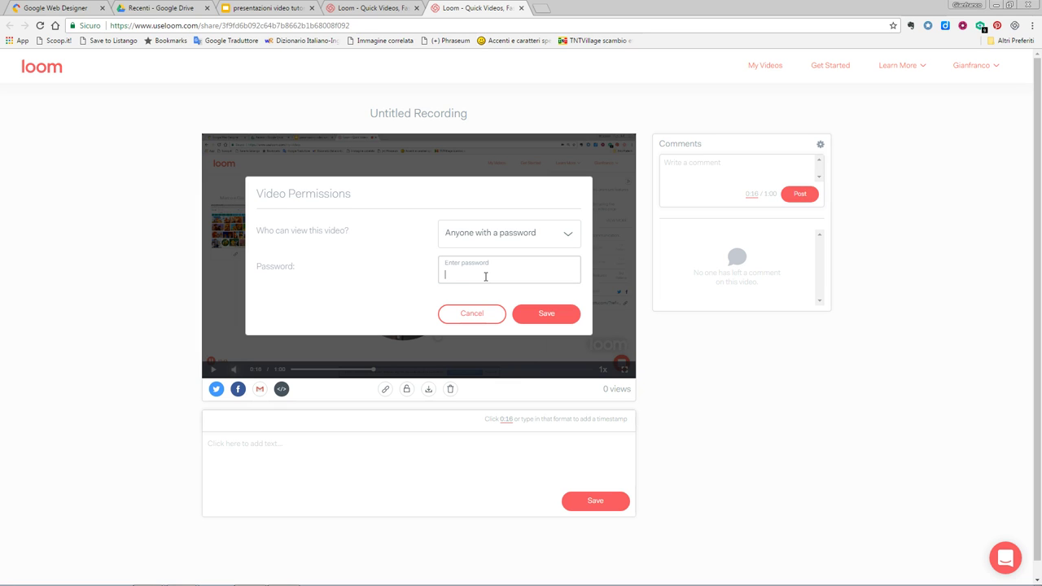
pyautogui.click(474, 316)
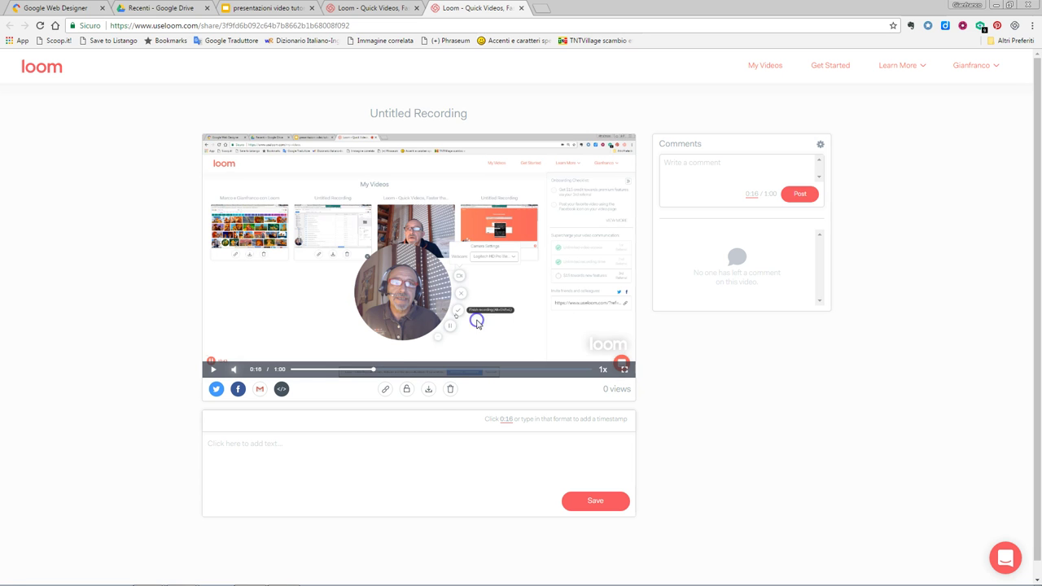
# - Download the recording as a video file, and review its Twitter and Facebook sharing options
pyautogui.click(428, 392)
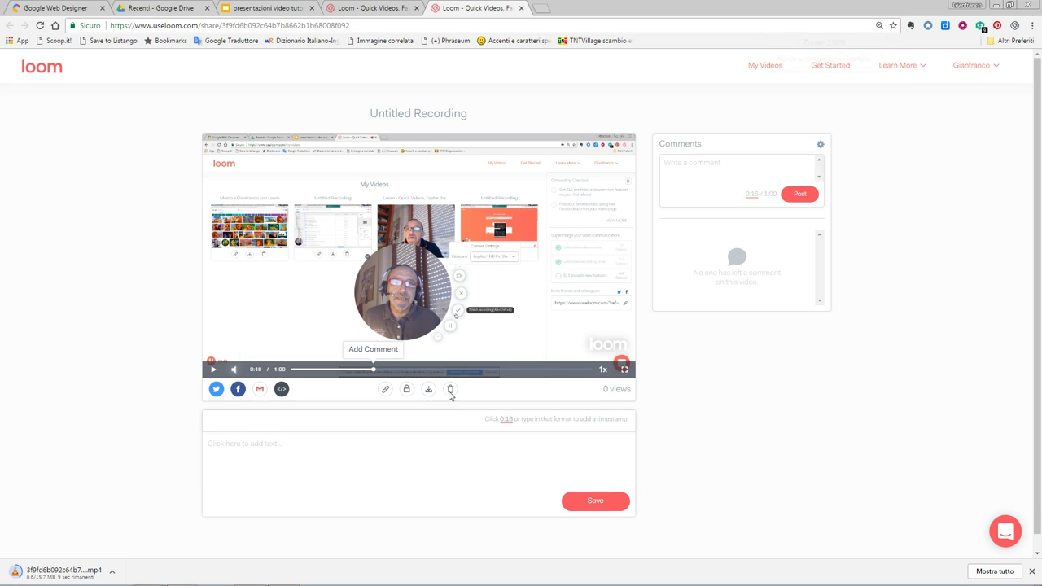
pyautogui.hotkey('ctrl', '+')
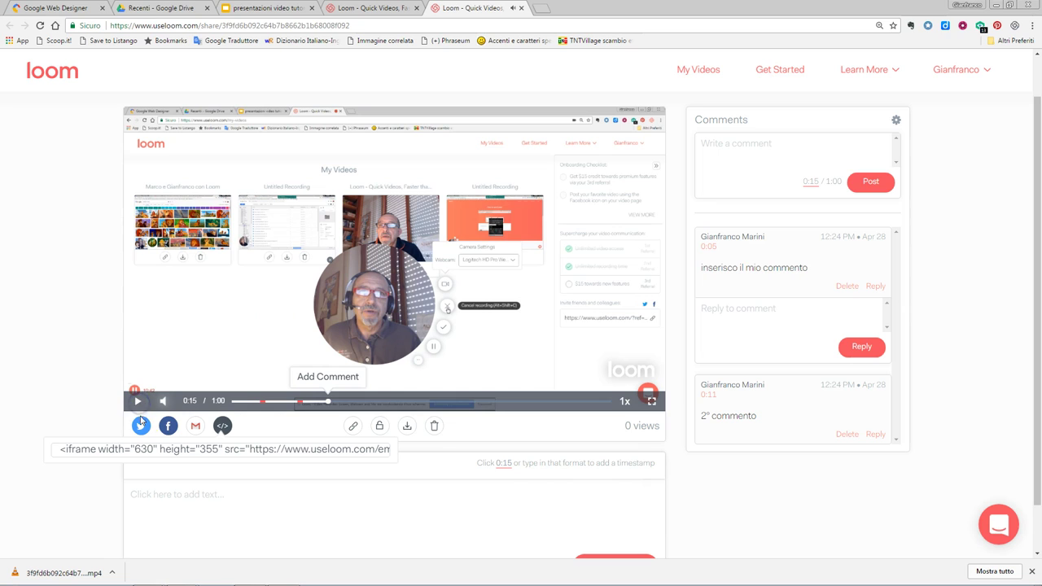
pyautogui.click(143, 428)
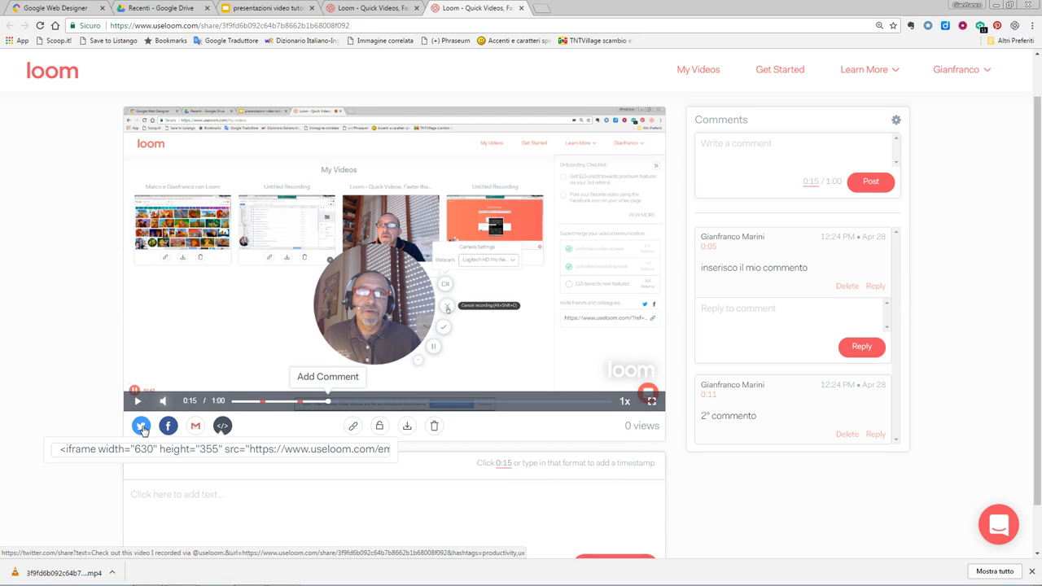
pyautogui.click(169, 428)
pyautogui.click(185, 426)
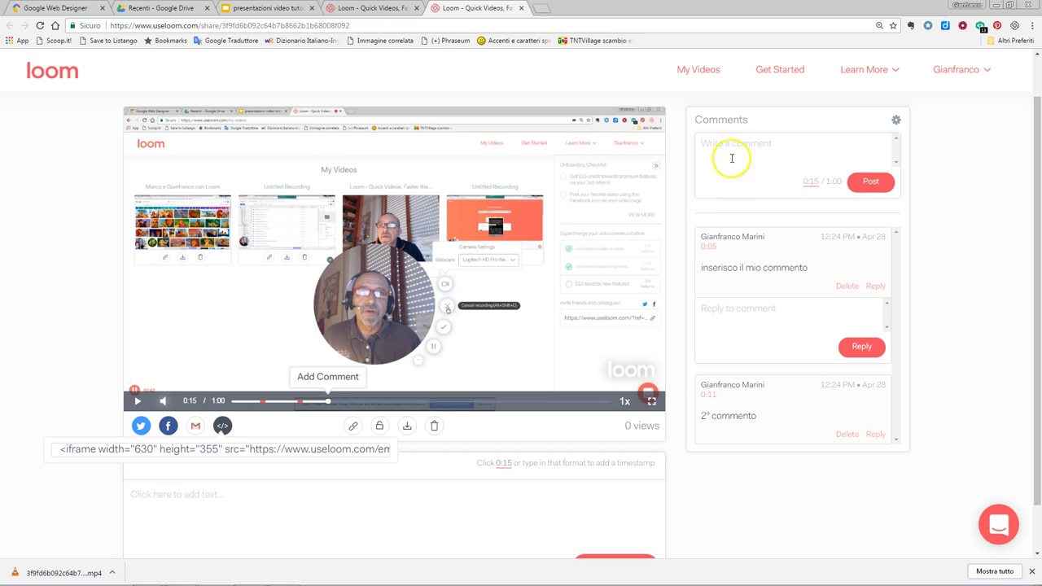
# - Jump playback to the comment markers at 0:05 and 0:11 on the recording's timeline
pyautogui.hotkey('ctrl', '+')
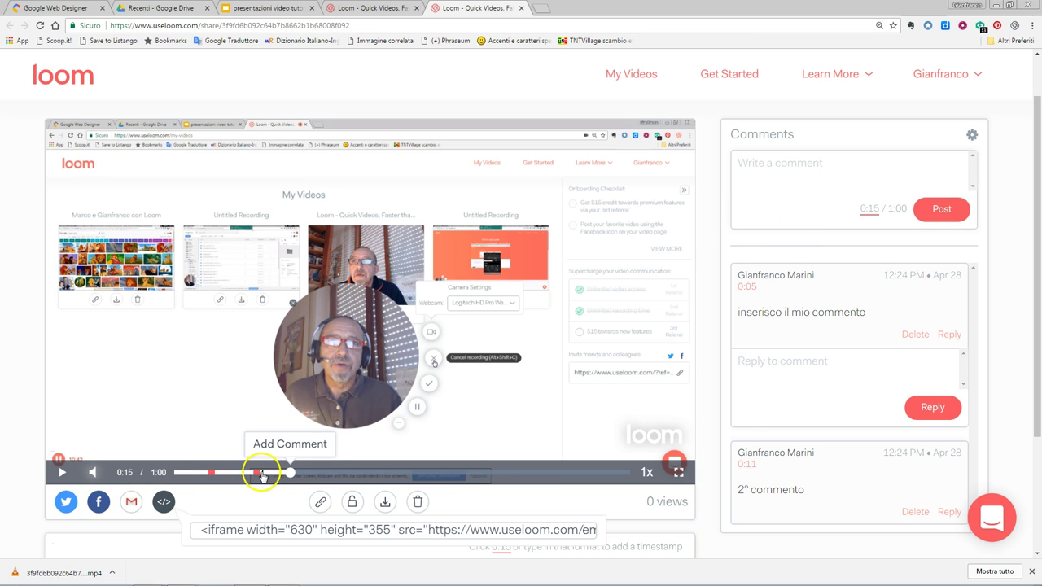
pyautogui.click(209, 474)
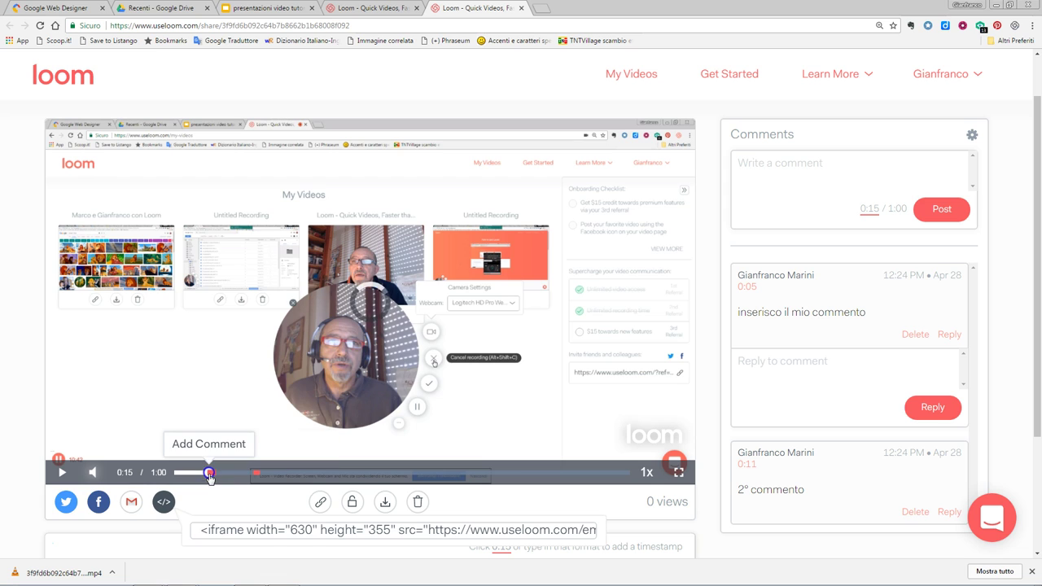
pyautogui.click(256, 473)
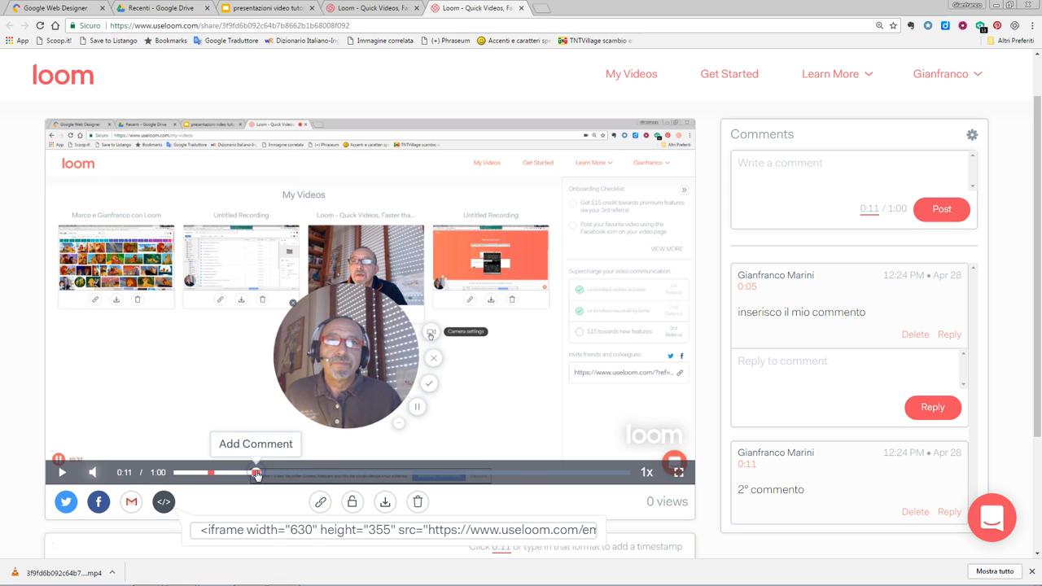
# - Post the comment "inserire i commenti" at 0:21 of the recording, and view it in the comment list
pyautogui.click(337, 472)
pyautogui.click(768, 184)
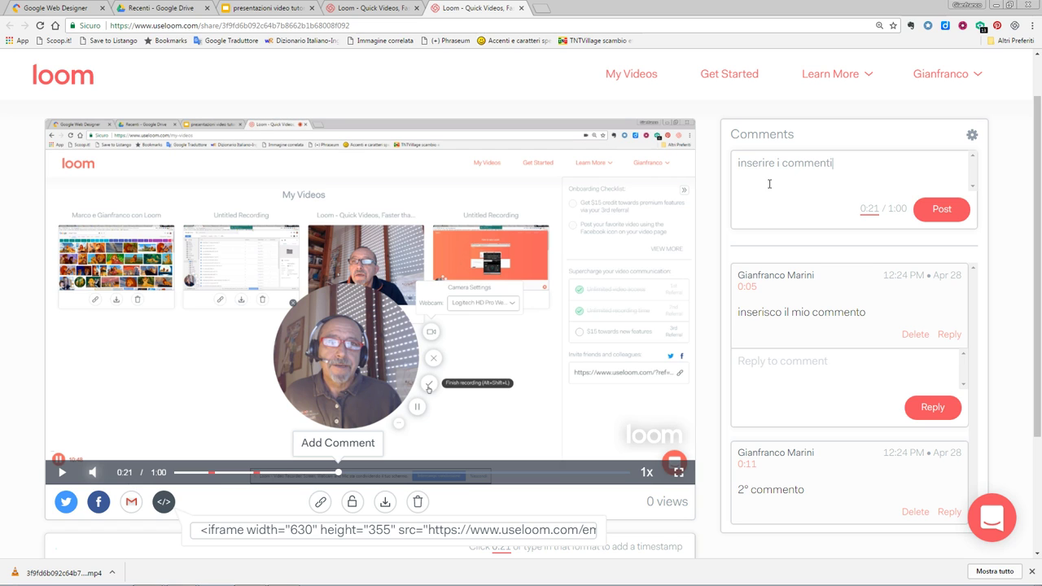
pyautogui.click(934, 210)
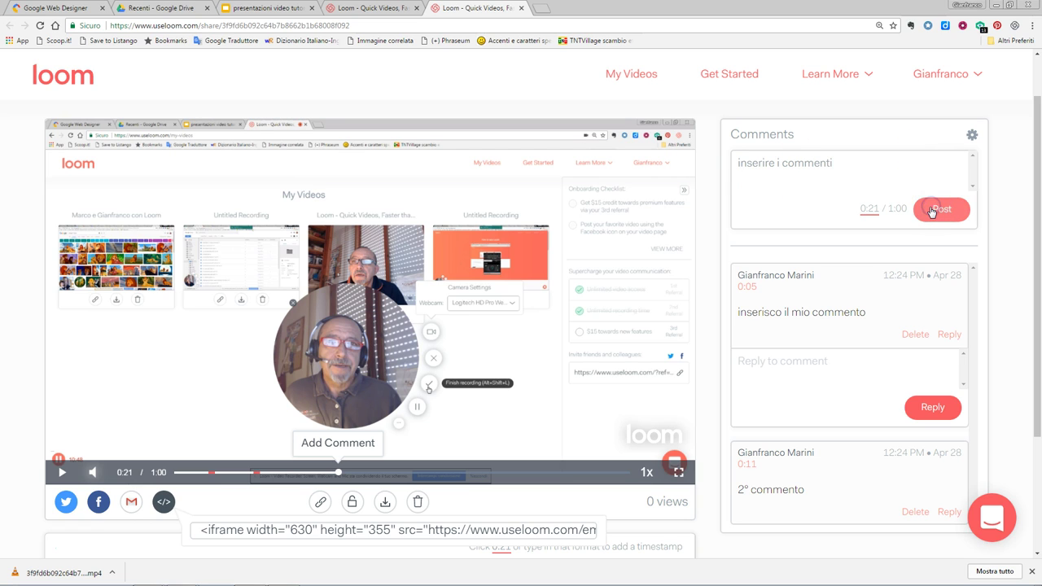
pyautogui.scroll(-1, 930, 212)
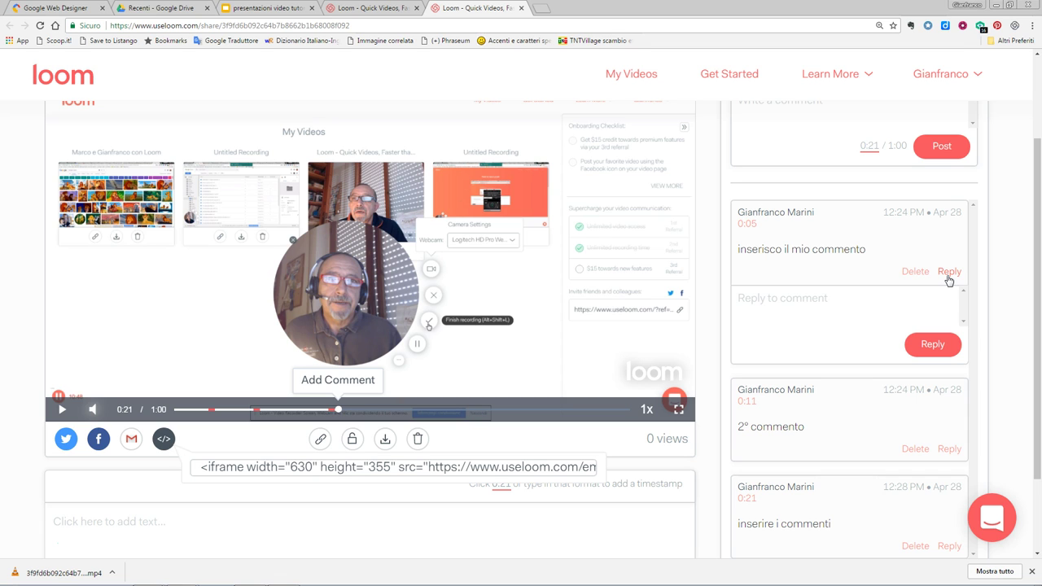
# - Return to My Videos, open the second video showing the lion images, and dismiss the downloads bar
pyautogui.hotkey('ctrl', '0')
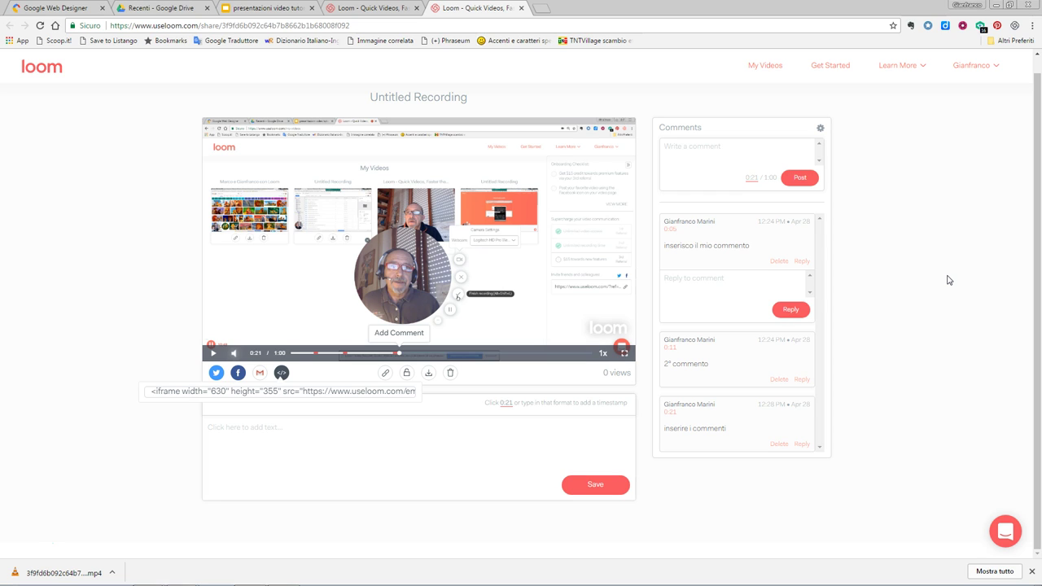
pyautogui.click(371, 5)
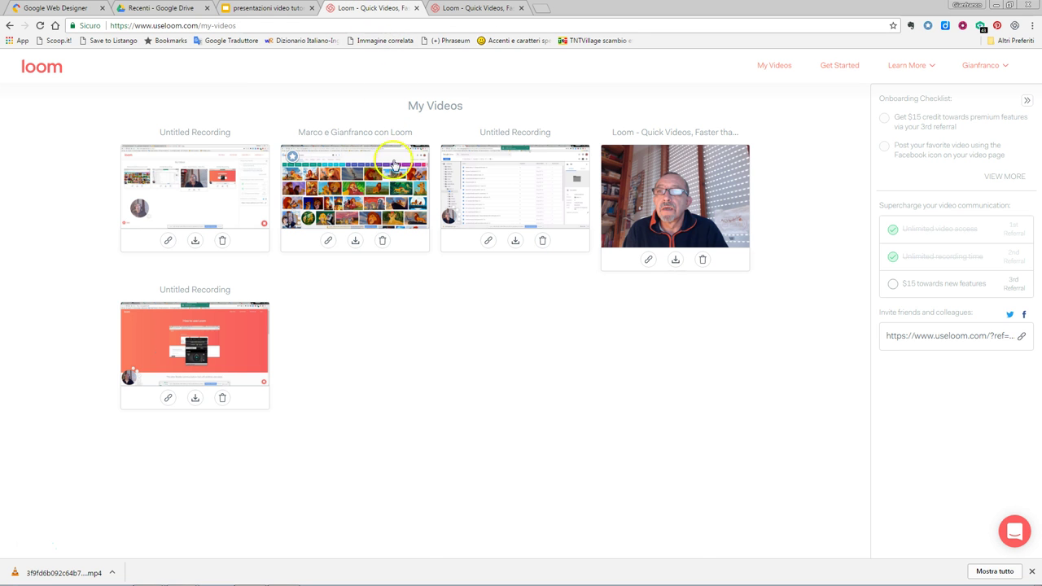
pyautogui.moveTo(256, 195)
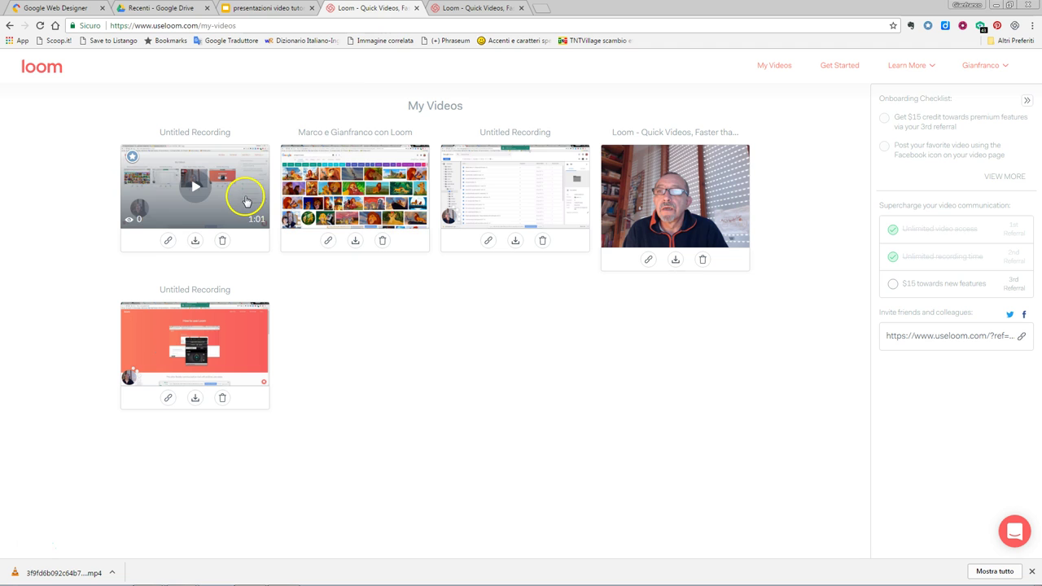
pyautogui.click(345, 209)
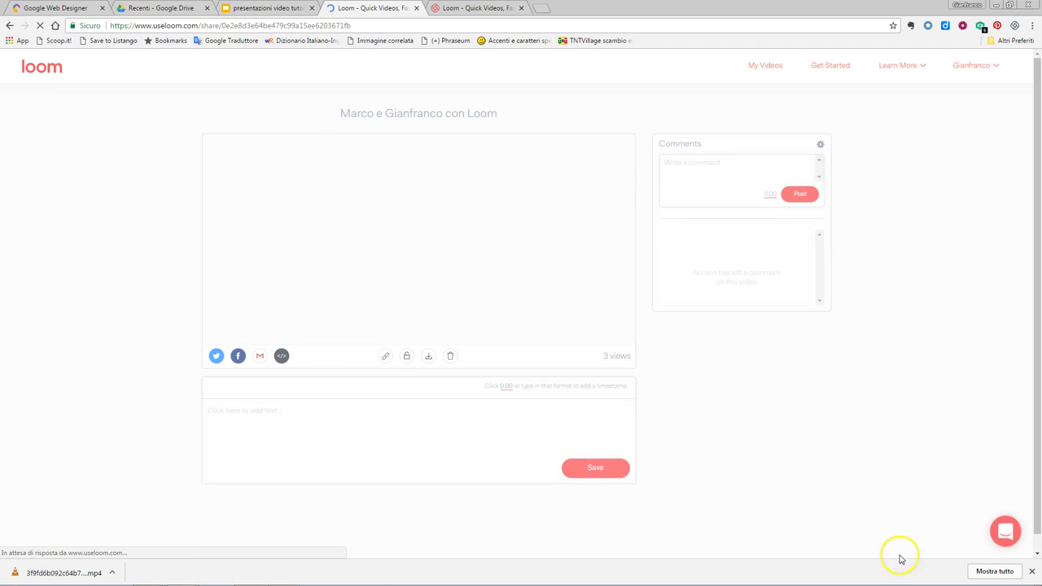
pyautogui.click(1031, 572)
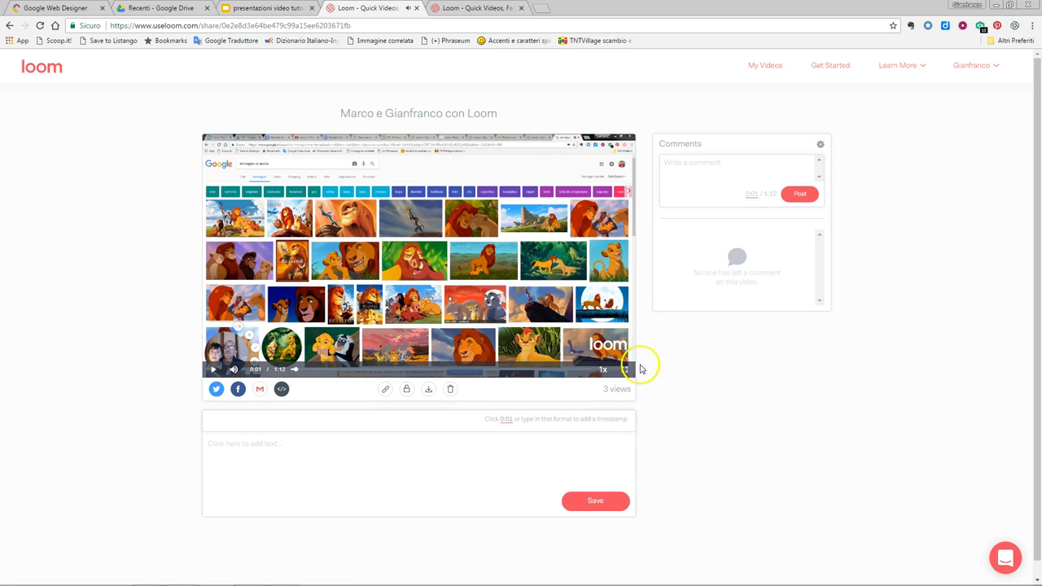
pyautogui.click(704, 179)
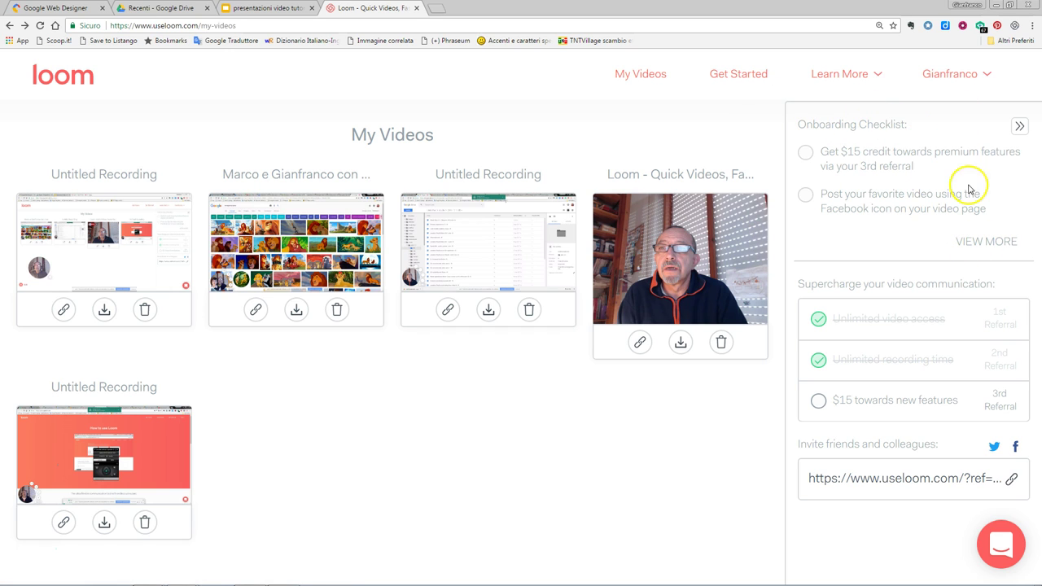
# - Collapse and re-expand the onboarding sidebar on My Videos, and open the full onboarding checklist
pyautogui.click(1017, 130)
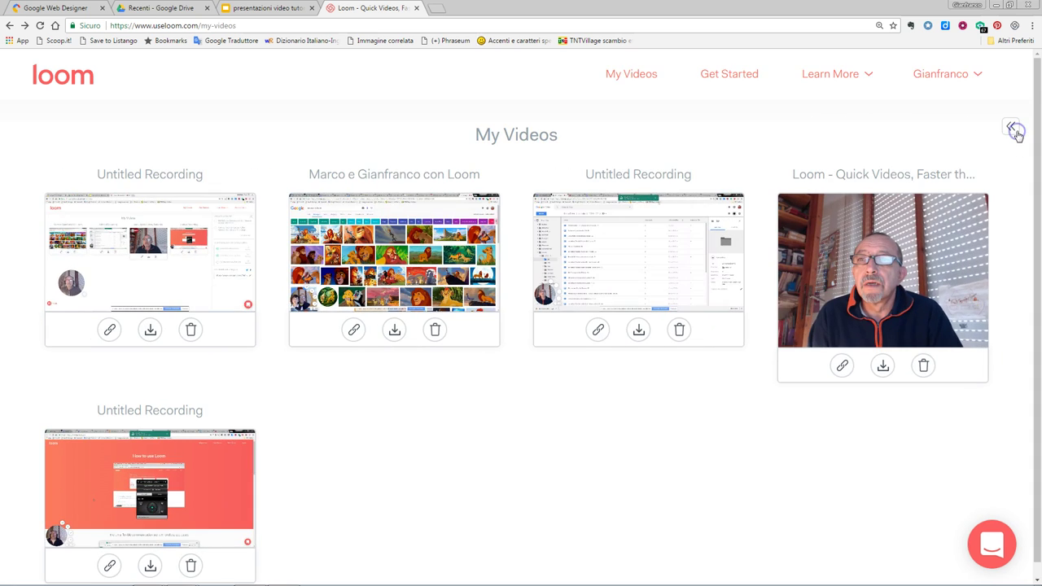
pyautogui.click(1017, 131)
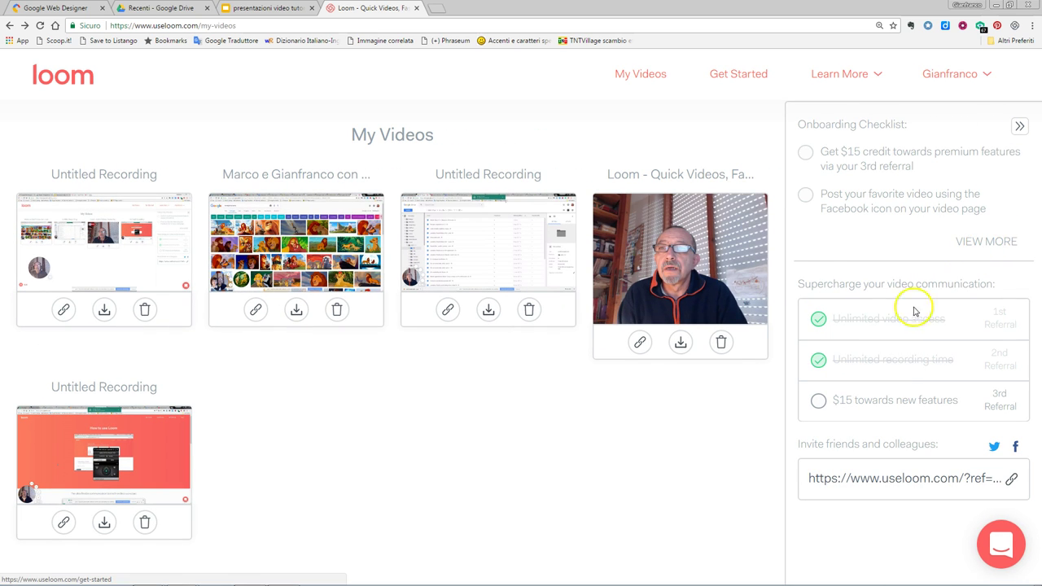
pyautogui.click(979, 241)
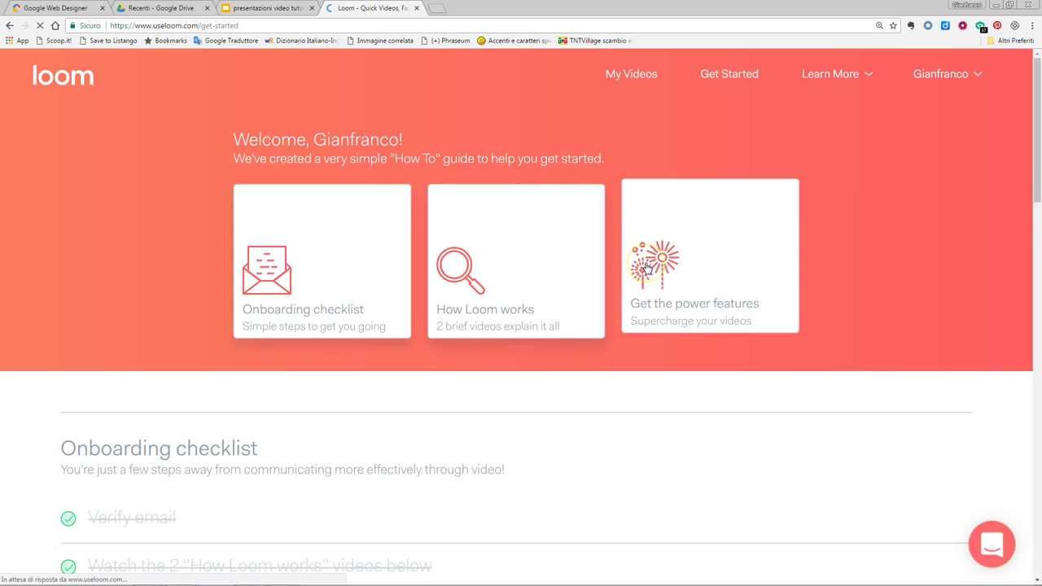
# - Examine the completed, outstanding and bonus tasks in the onboarding checklist of the Get Started guide
pyautogui.scroll(-4, 647, 268)
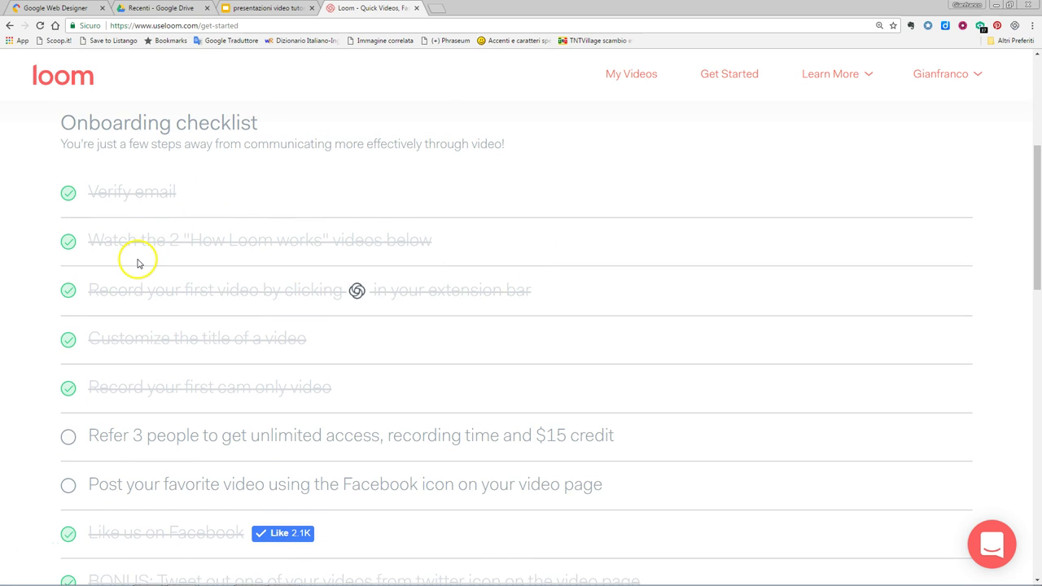
pyautogui.scroll(-3, 231, 305)
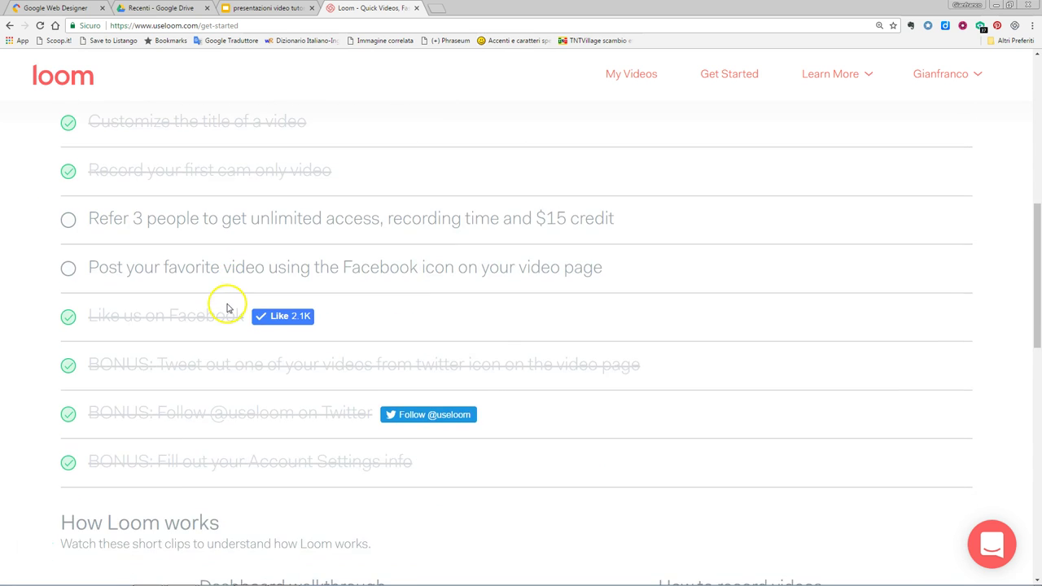
pyautogui.scroll(-1, 228, 308)
pyautogui.scroll(1, 228, 333)
pyautogui.scroll(3, 229, 337)
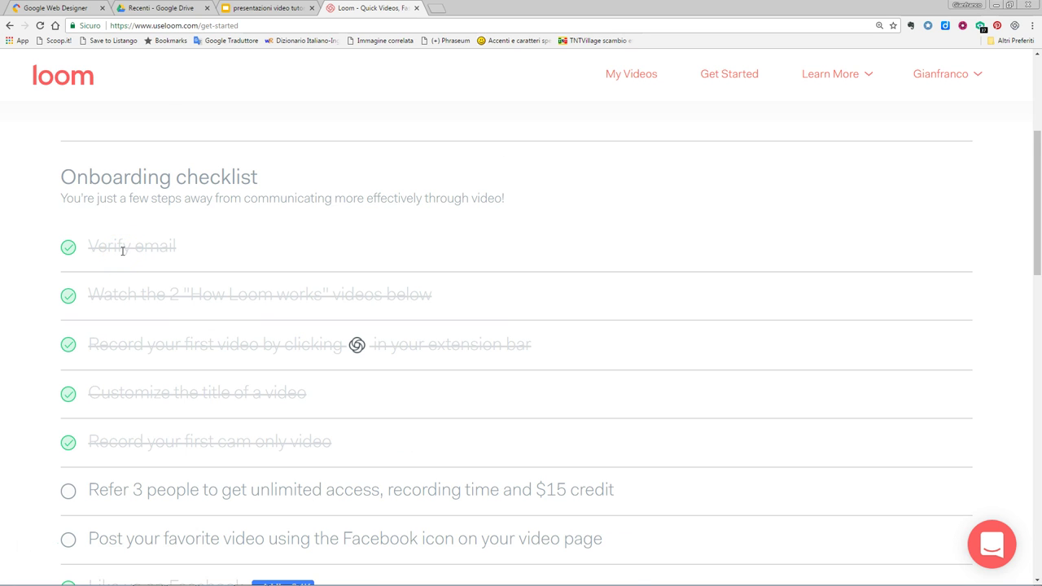
pyautogui.scroll(-1, 130, 246)
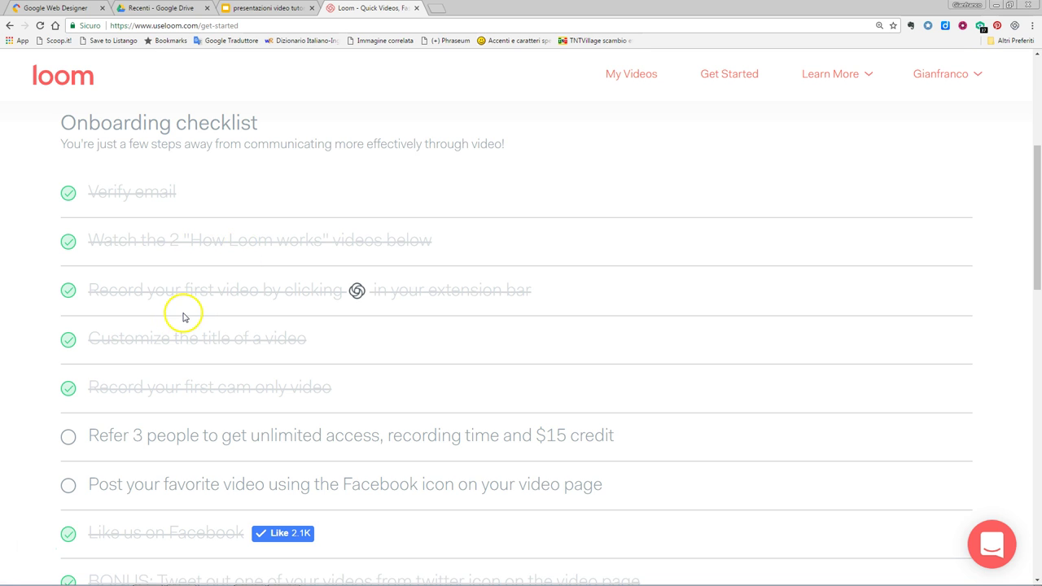
pyautogui.scroll(-1, 184, 318)
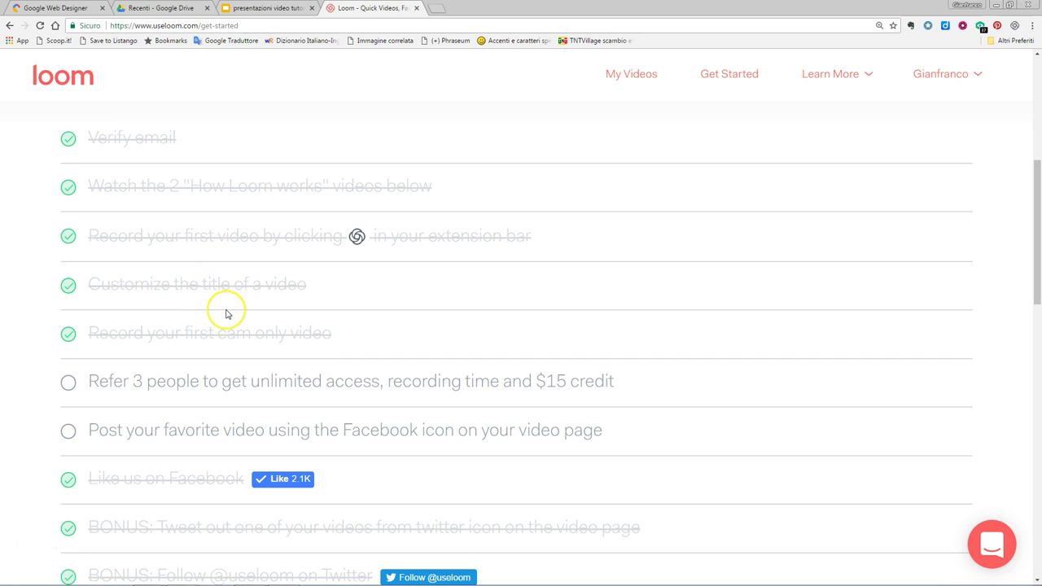
pyautogui.scroll(-1, 227, 314)
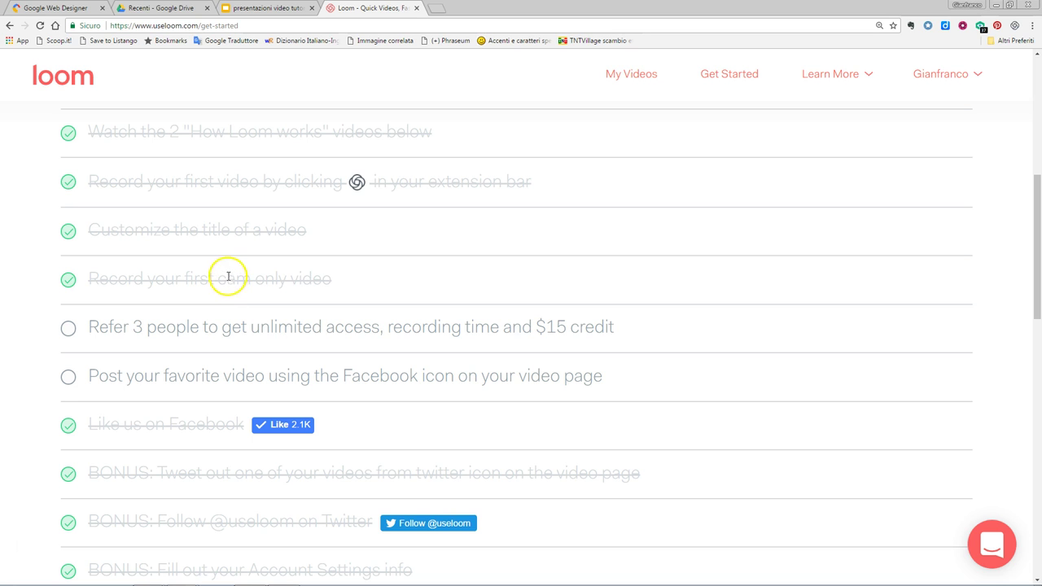
pyautogui.scroll(-2, 223, 275)
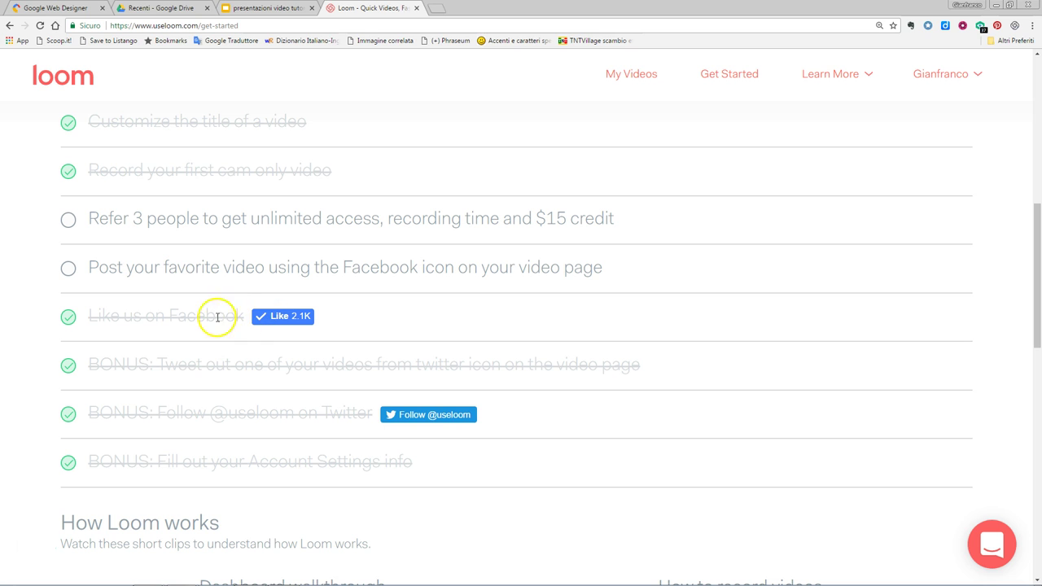
pyautogui.scroll(-2, 213, 330)
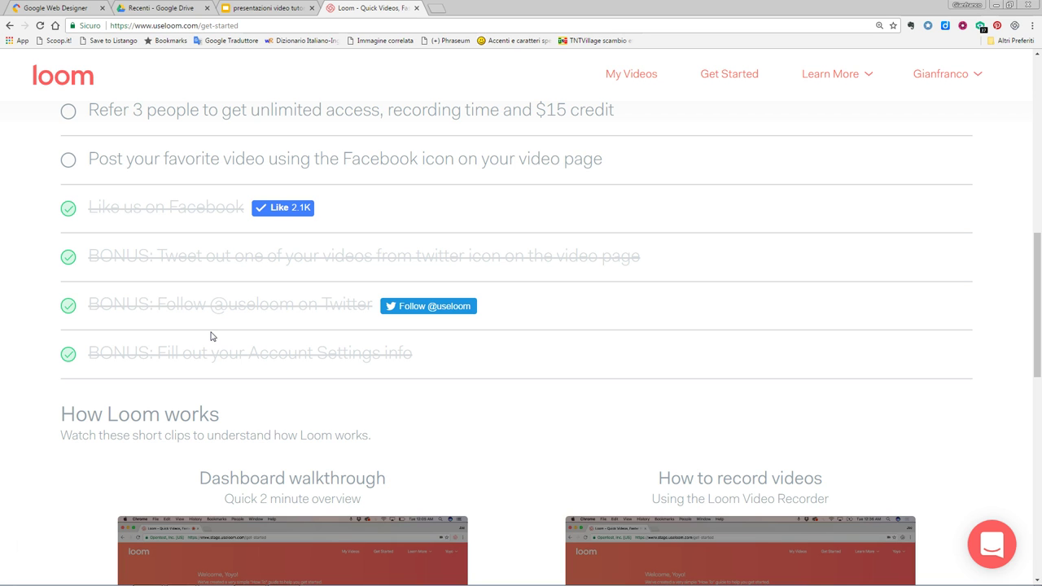
# - Review the How Loom works videos and the referral rewards under Get the power features, and select the unique referral link
pyautogui.scroll(-5, 210, 336)
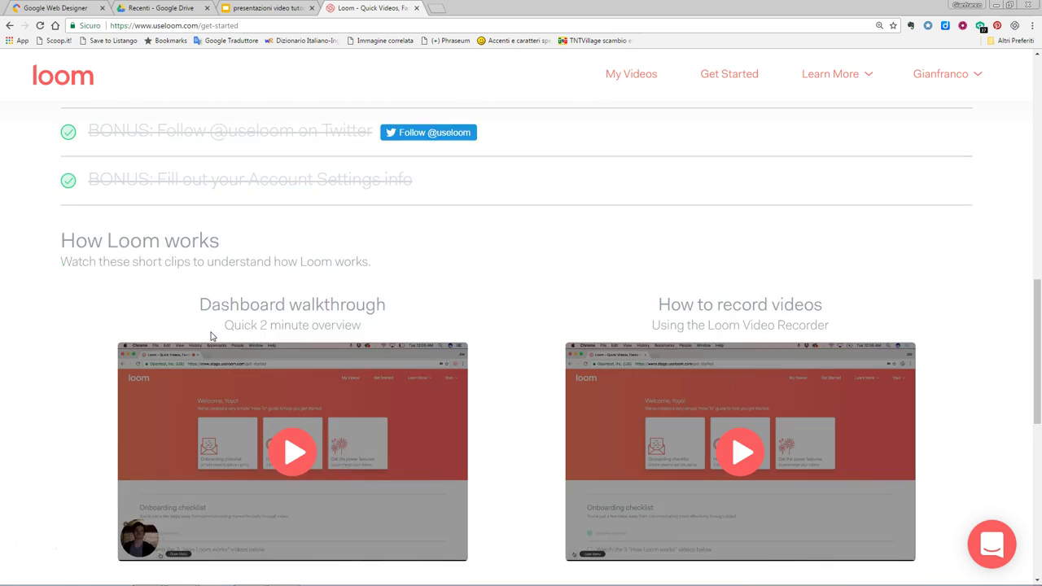
pyautogui.scroll(-2, 211, 337)
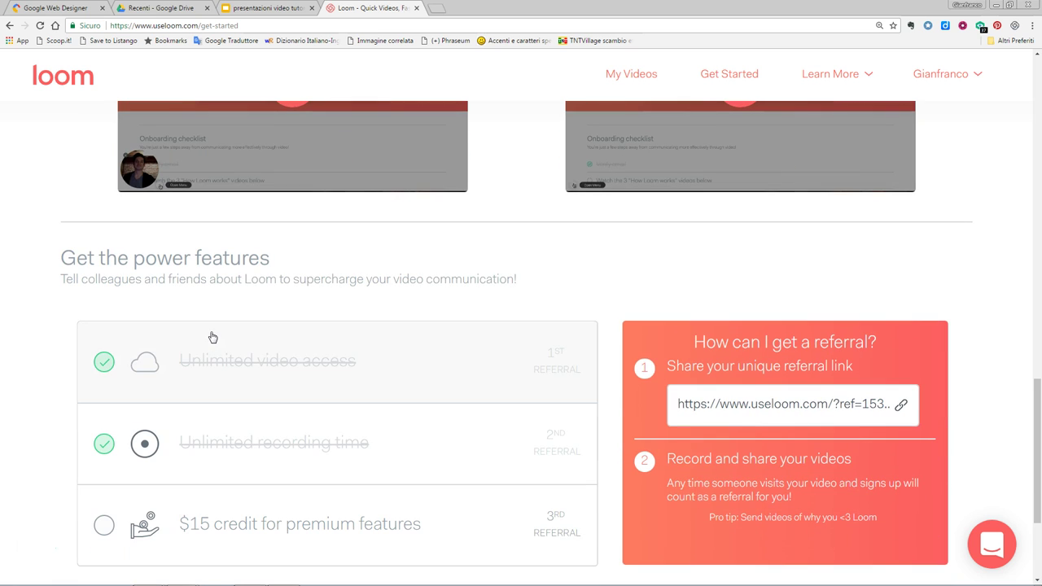
pyautogui.scroll(-1, 221, 380)
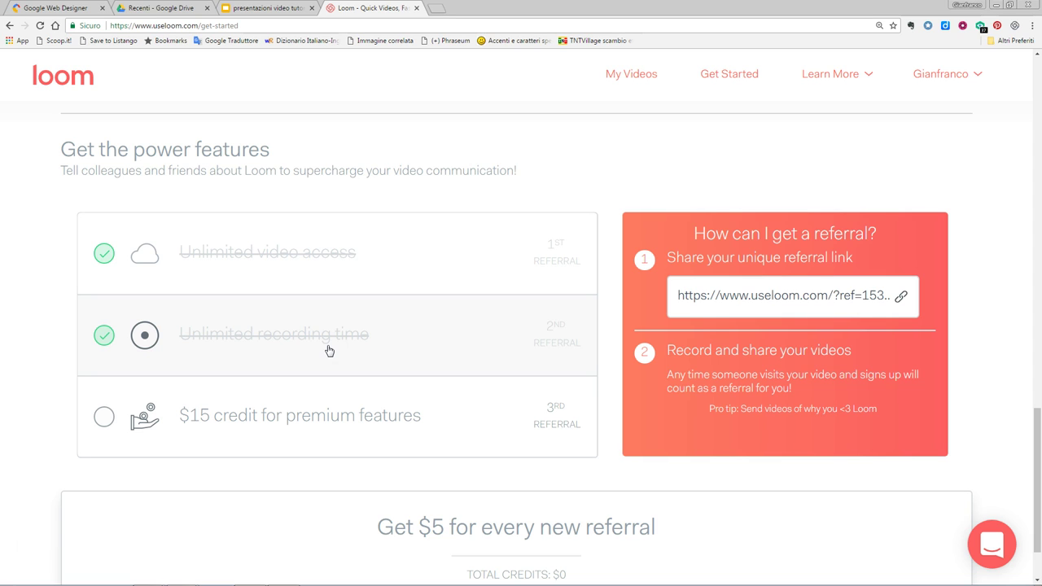
pyautogui.click(763, 297)
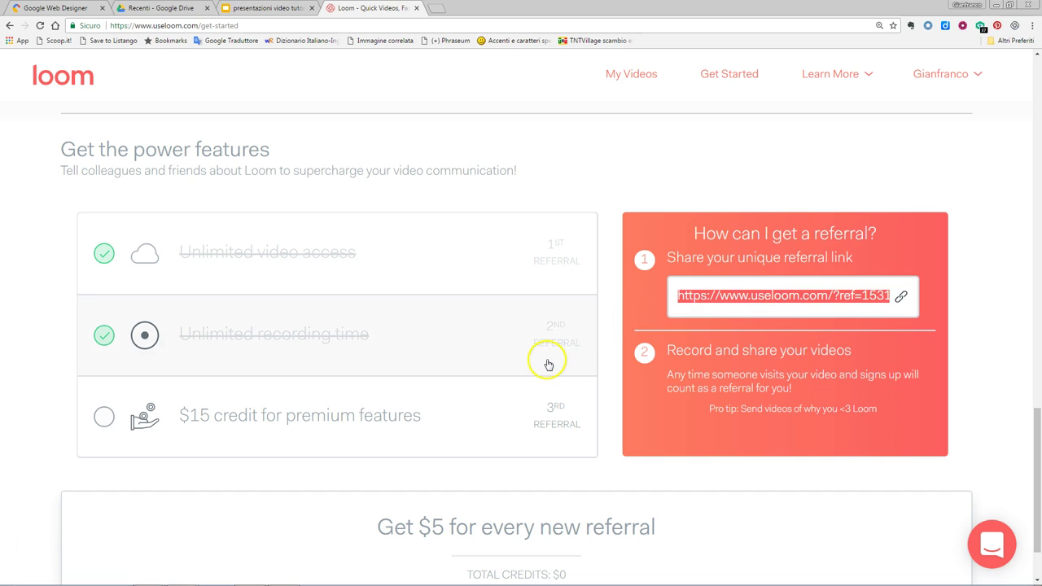
pyautogui.scroll(1, 546, 362)
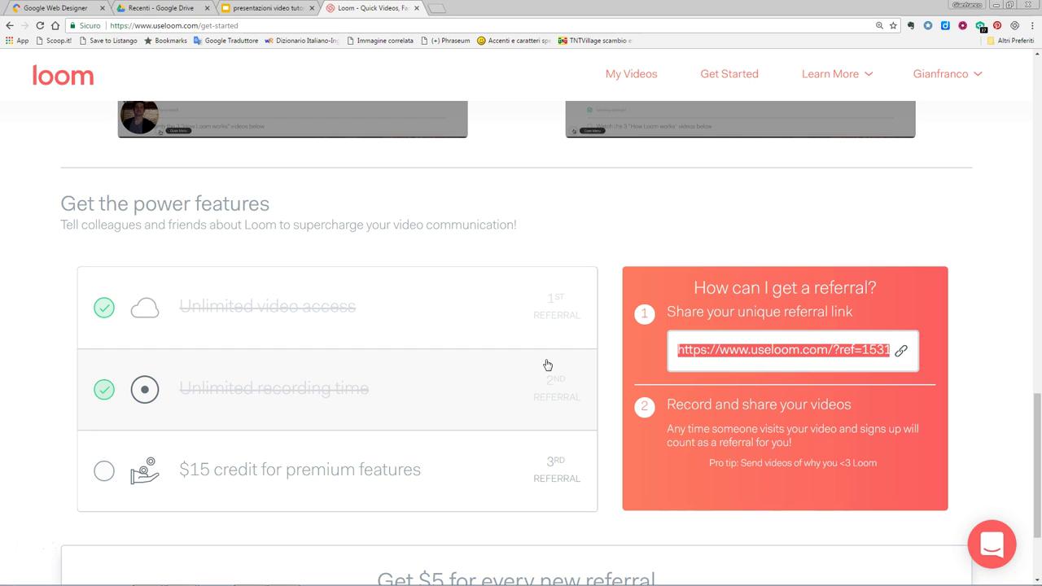
pyautogui.click(658, 217)
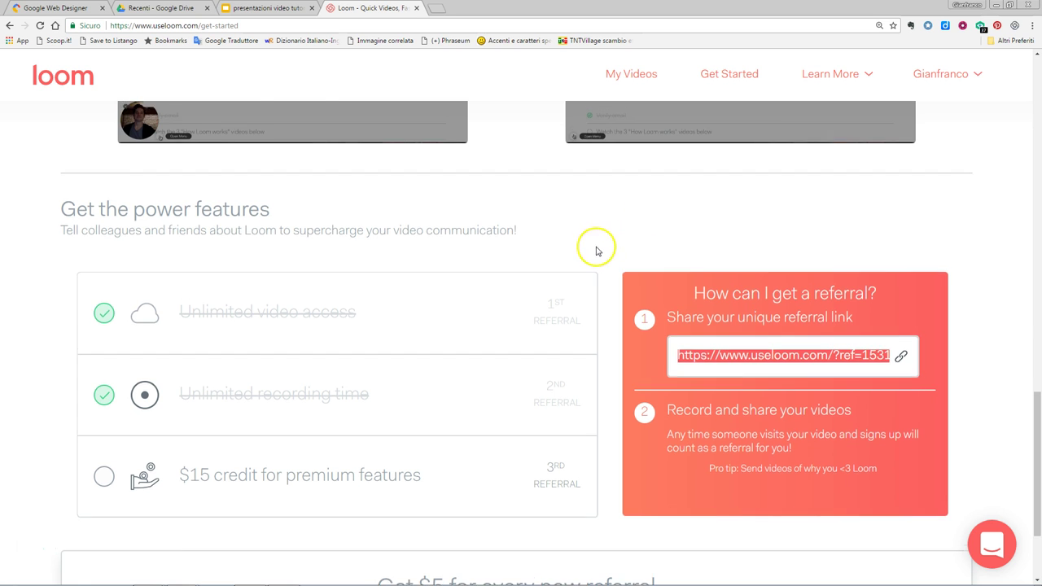
# - Look back over the Get Started guide, and switch to the Google Slides presentation at the "Che Cos'è?" slide
pyautogui.scroll(6, 595, 246)
pyautogui.scroll(8, 593, 248)
pyautogui.scroll(-6, 593, 248)
pyautogui.scroll(-2, 593, 248)
pyautogui.scroll(9, 593, 249)
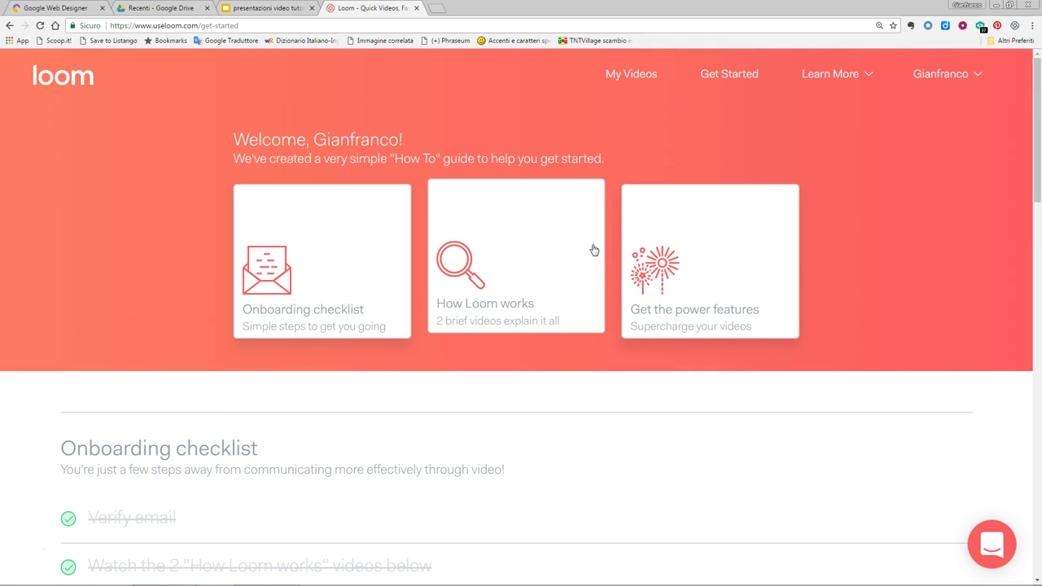
pyautogui.hotkey('alt', 'Tab')
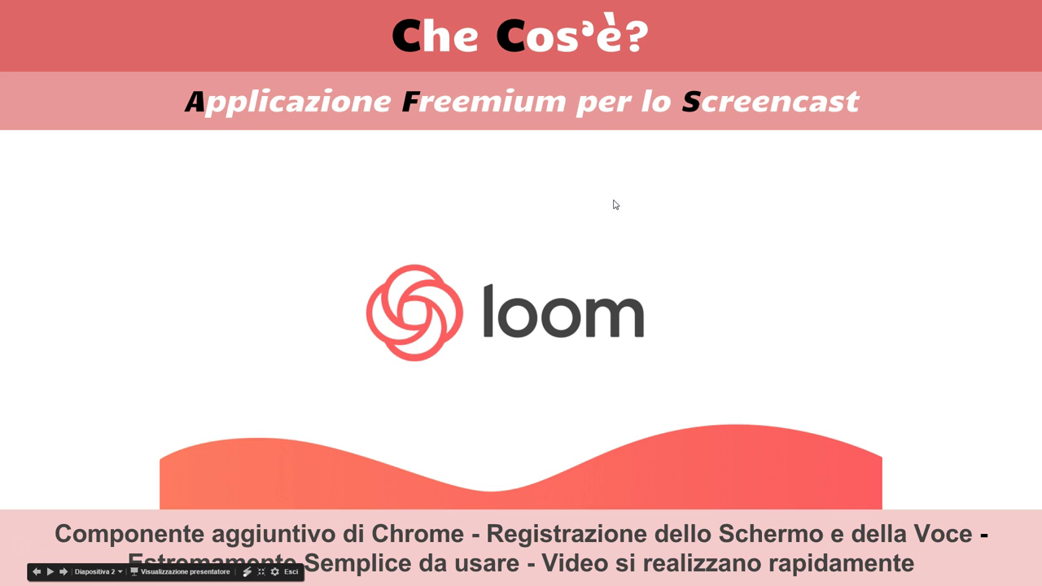
pyautogui.click(607, 201)
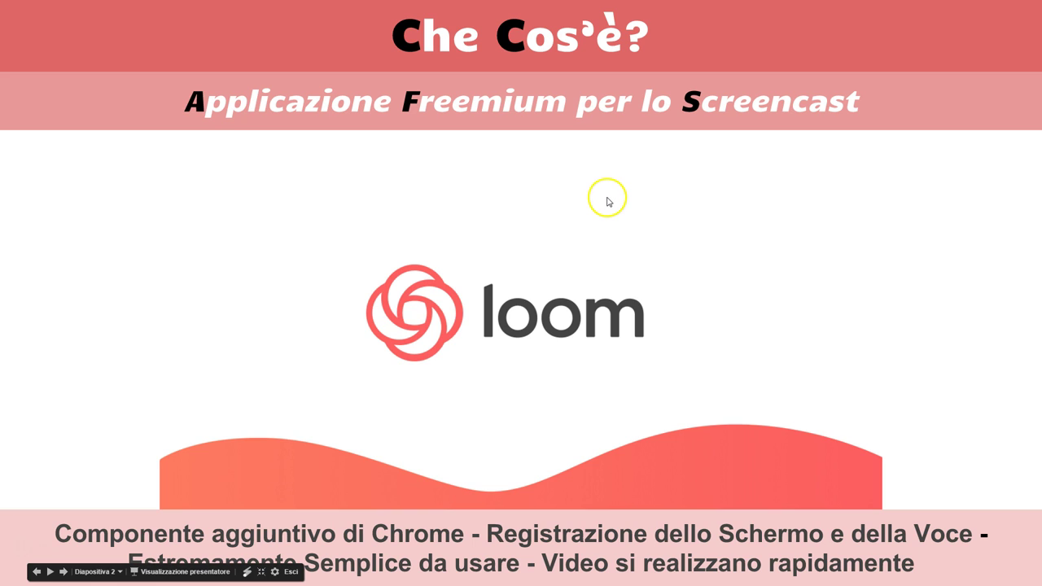